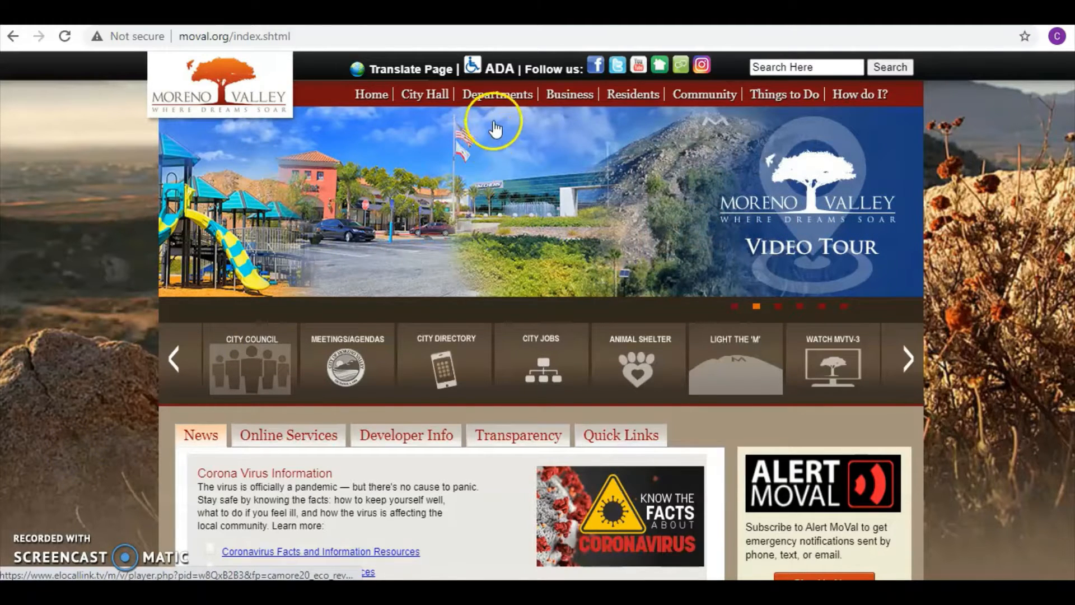
Open the city's Library Services department page and go to its online eBooks and resources
{"action": "mouse_move", "coordinate": [498, 93]}
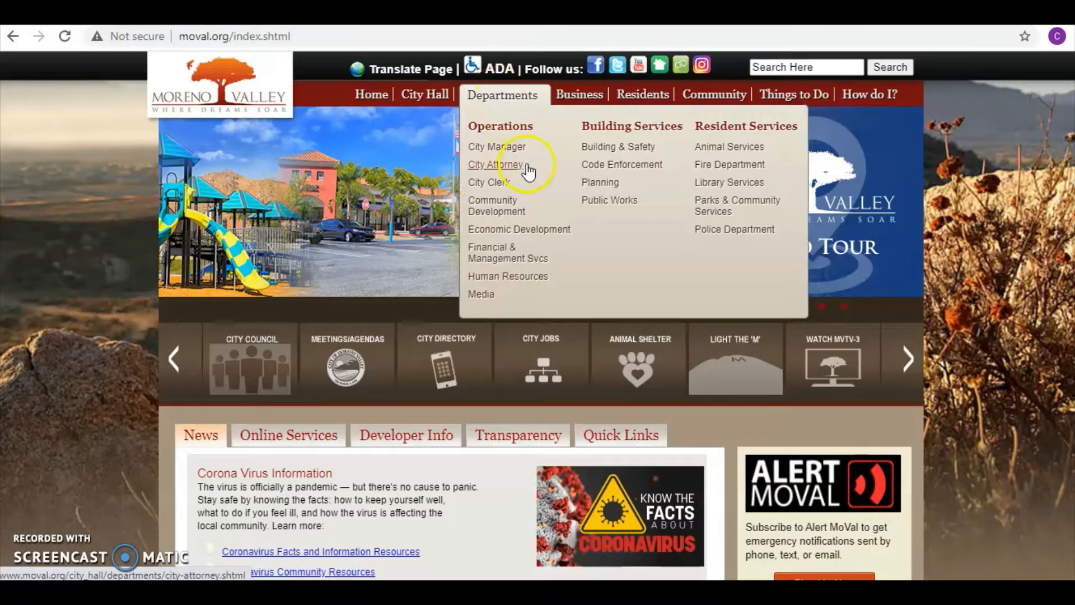
{"action": "left_click", "coordinate": [709, 185]}
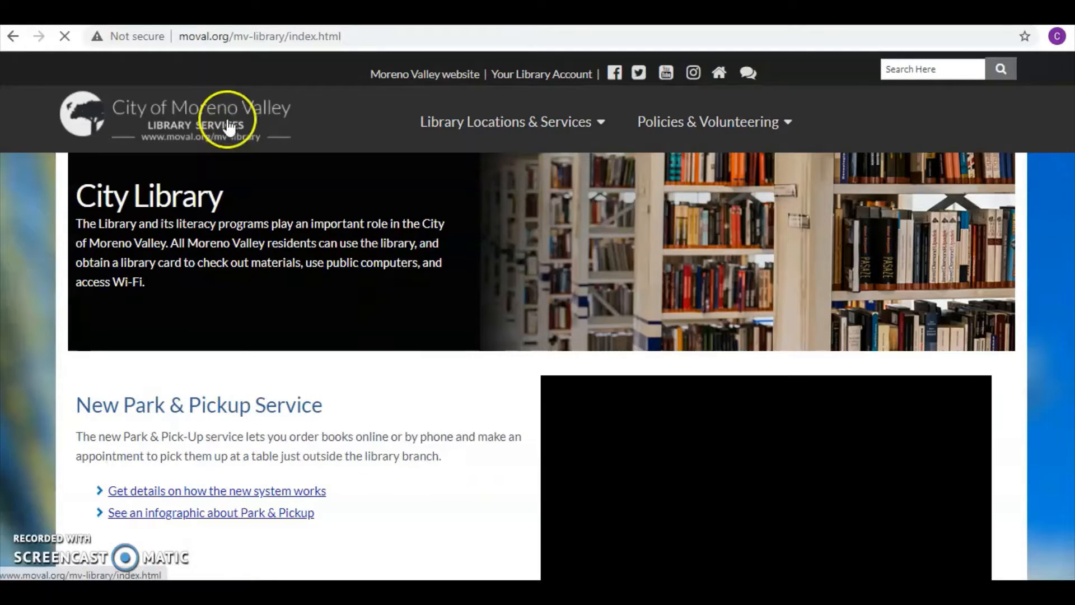
{"action": "scroll", "coordinate": [343, 368], "scroll_direction": "down", "scroll_amount": 2}
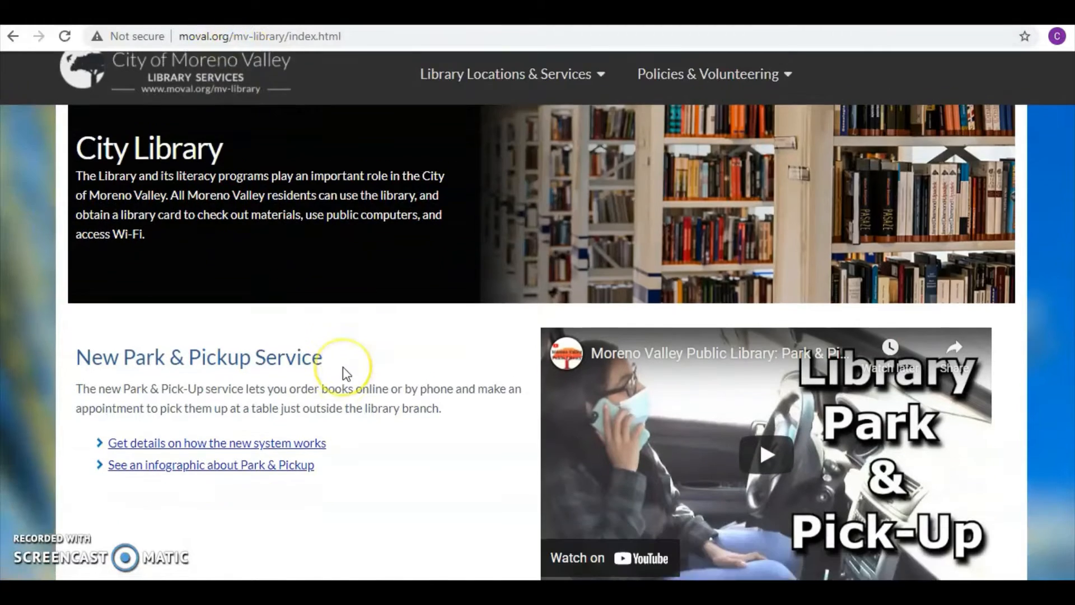
{"action": "scroll", "coordinate": [343, 368], "scroll_direction": "down", "scroll_amount": 10}
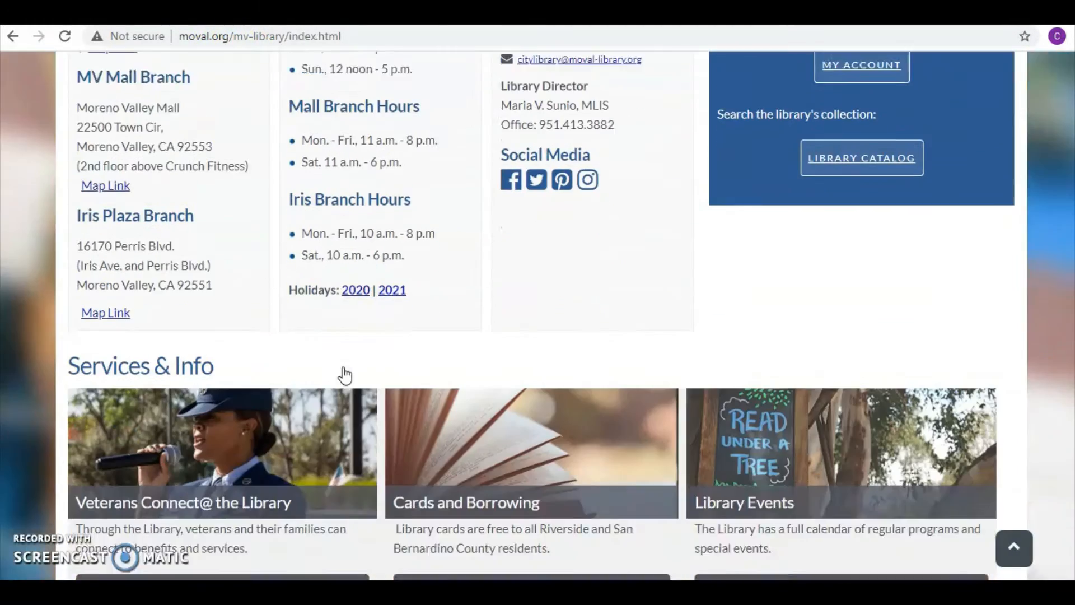
{"action": "scroll", "coordinate": [344, 375], "scroll_direction": "down", "scroll_amount": 5}
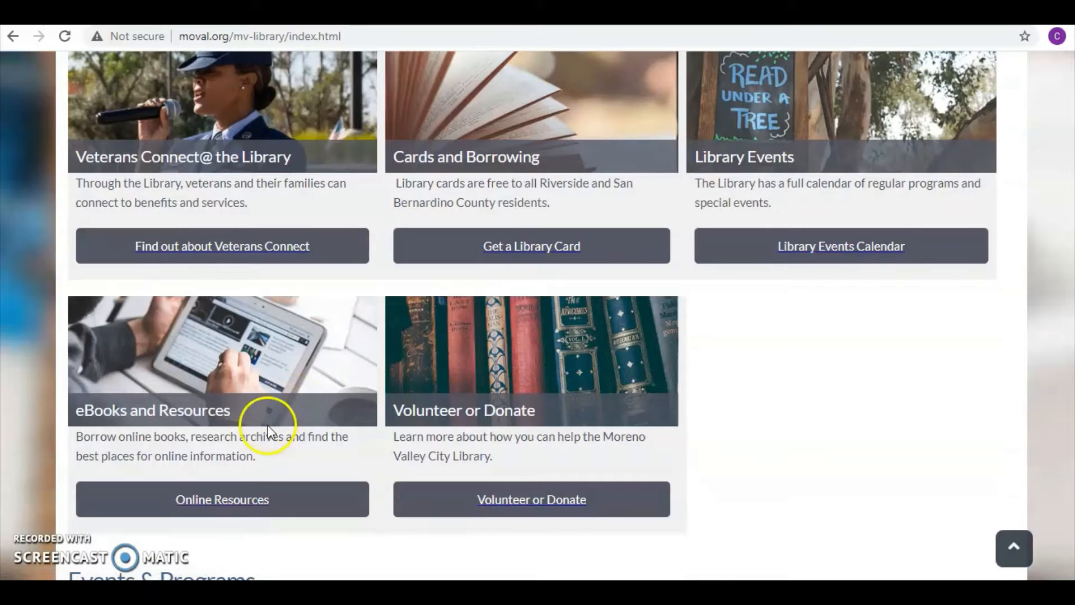
{"action": "left_click", "coordinate": [232, 507]}
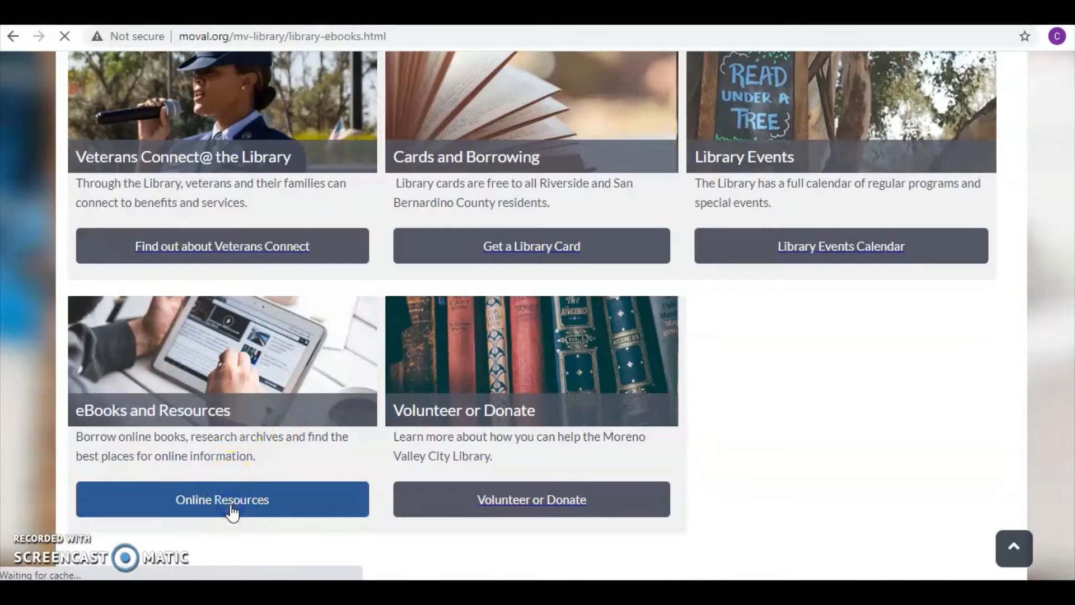
Open Pressbooks from the library's eBooks & eZines collection
{"action": "scroll", "coordinate": [353, 475], "scroll_direction": "down", "scroll_amount": 4}
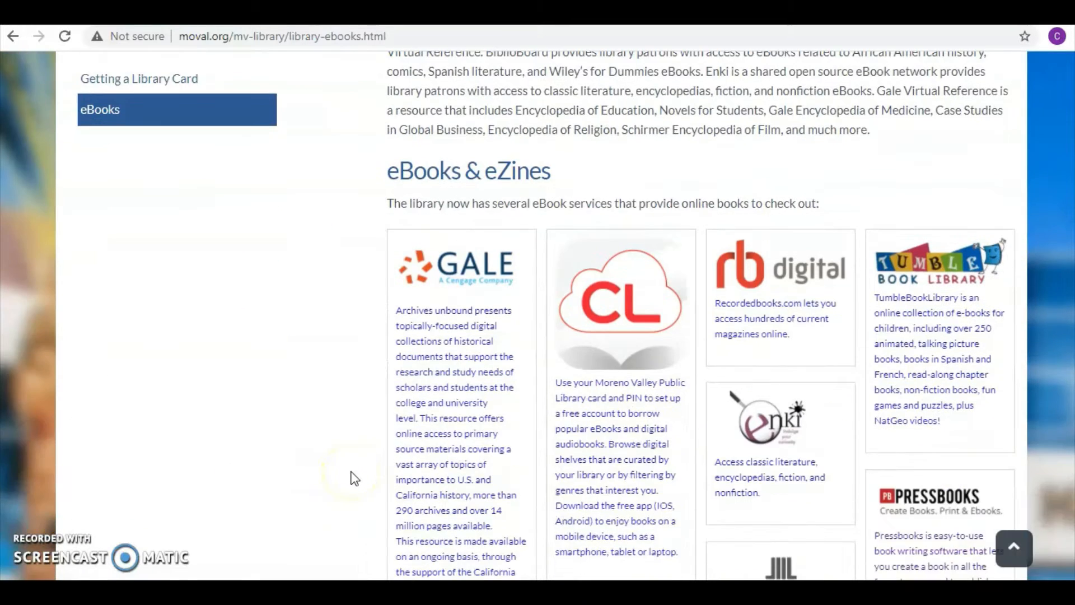
{"action": "scroll", "coordinate": [353, 477], "scroll_direction": "down", "scroll_amount": 4}
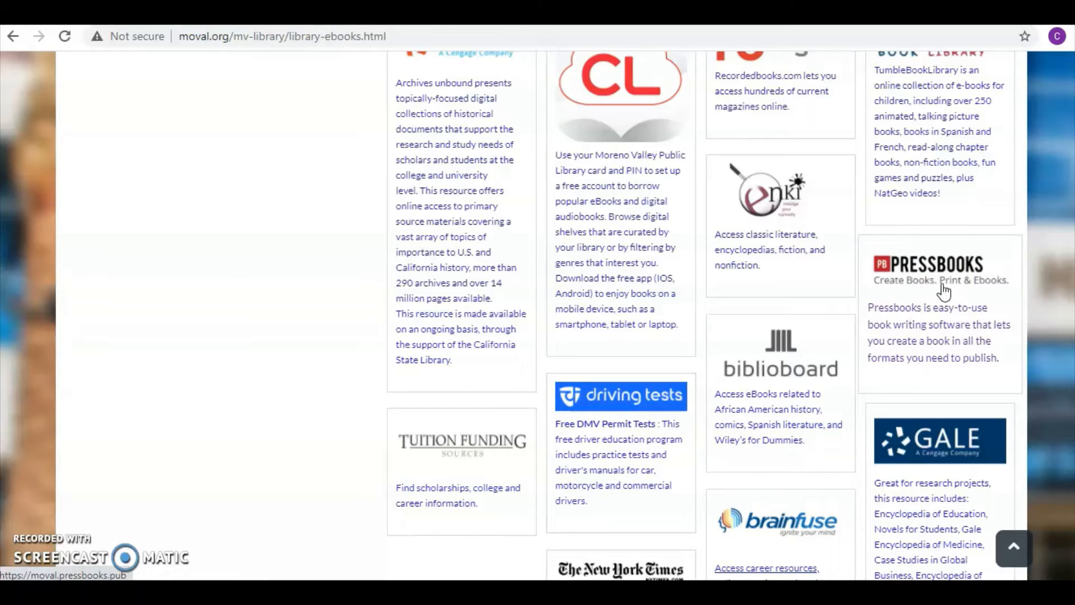
{"action": "left_click", "coordinate": [945, 291]}
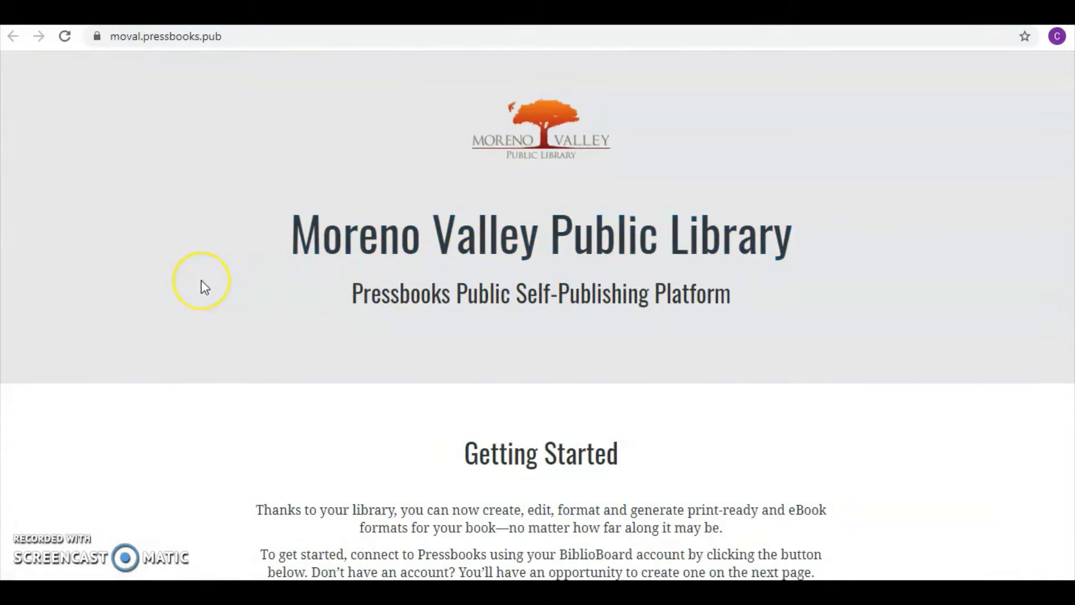
Start connecting to the Moreno Valley Public Library's Pressbooks platform via the local library
{"action": "scroll", "coordinate": [202, 282], "scroll_direction": "down", "scroll_amount": 2}
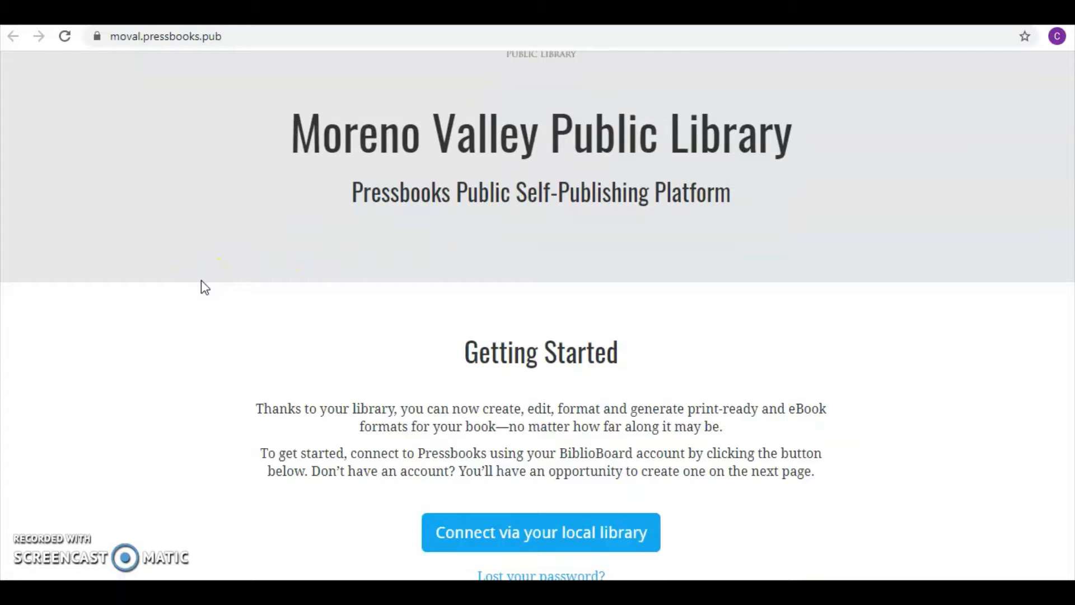
{"action": "scroll", "coordinate": [202, 281], "scroll_direction": "down", "scroll_amount": 2}
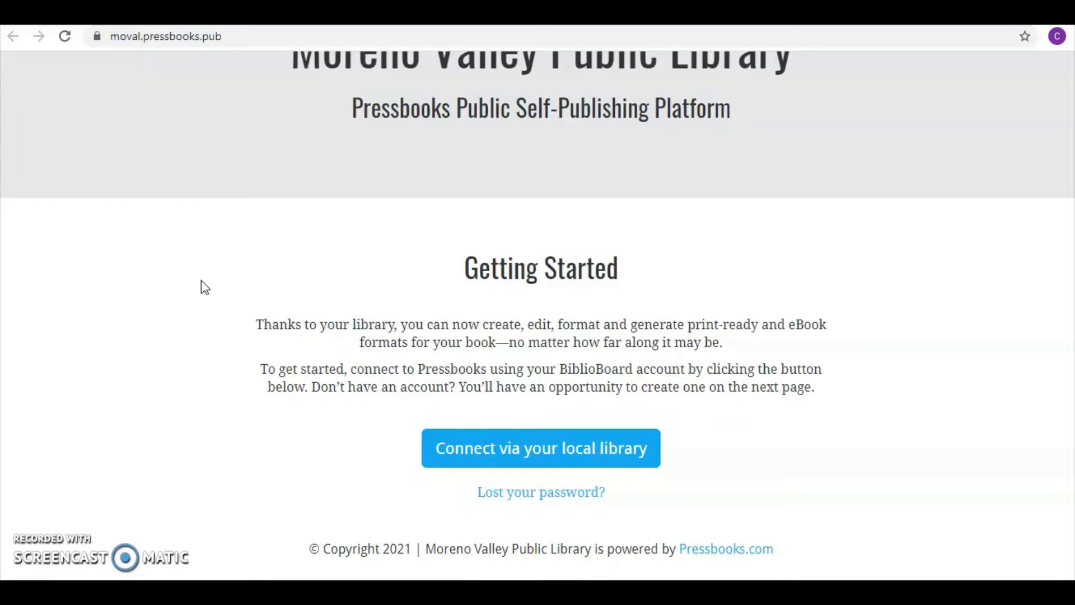
{"action": "left_click", "coordinate": [552, 455]}
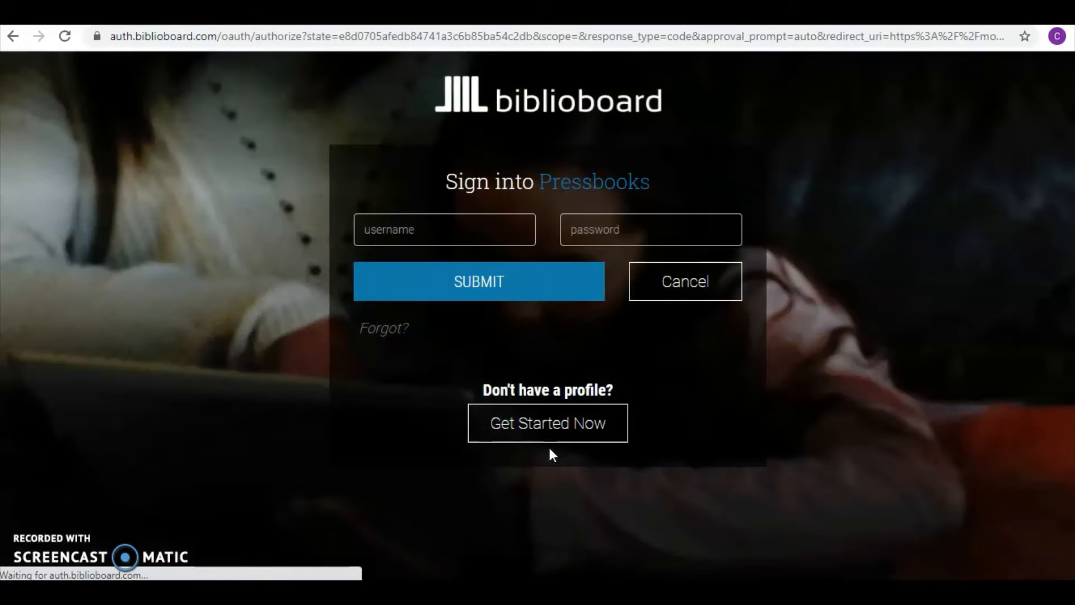
Open the form for creating a new BiblioBoard profile and review its username and password fields
{"action": "left_click", "coordinate": [464, 236]}
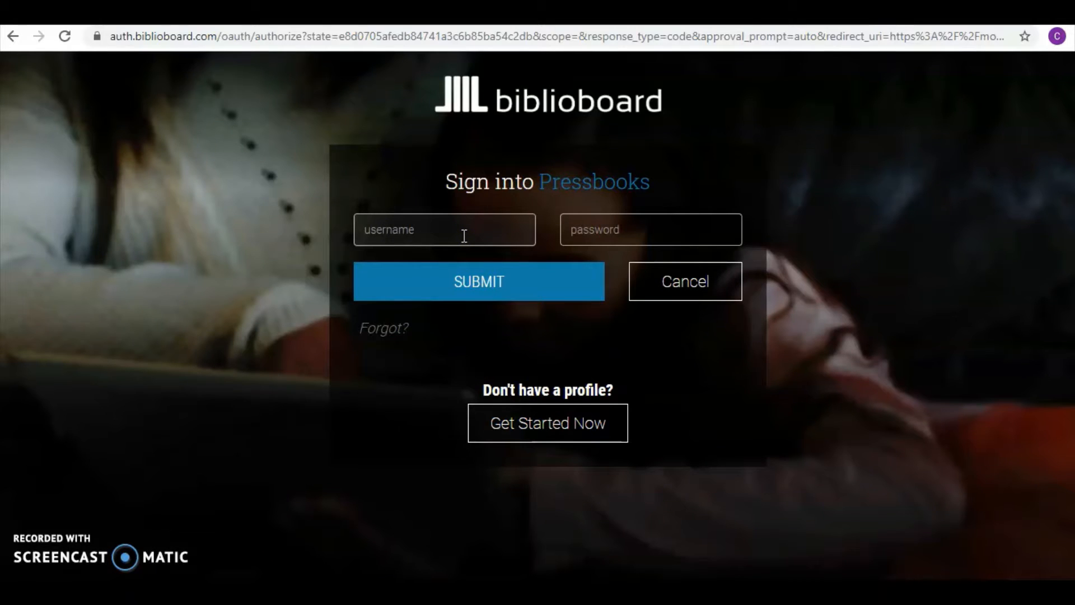
{"action": "left_click", "coordinate": [553, 440]}
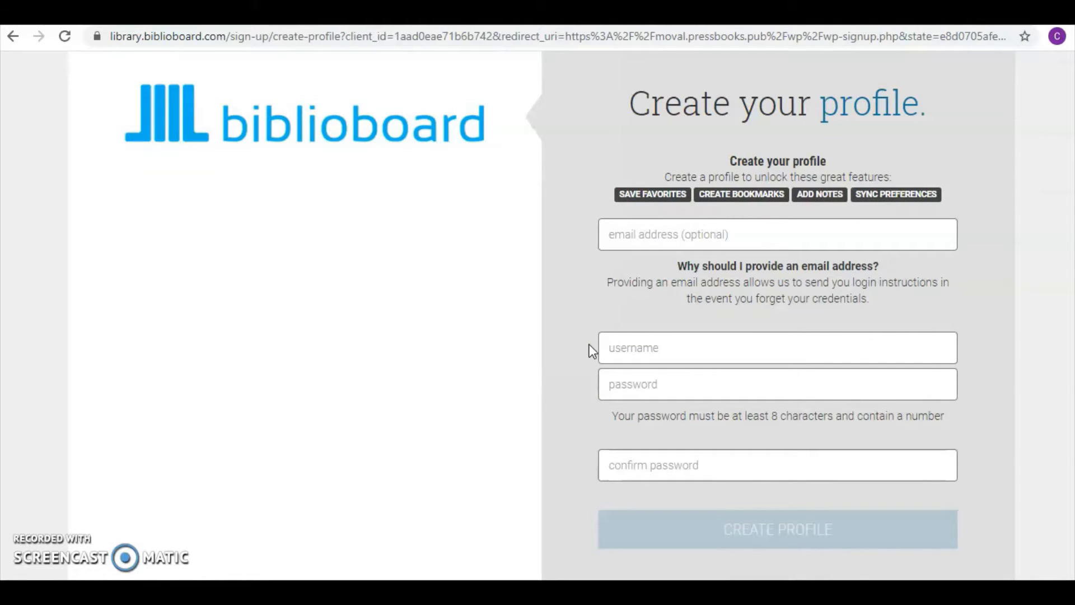
{"action": "left_click", "coordinate": [612, 347]}
{"action": "left_click", "coordinate": [597, 396]}
{"action": "scroll", "coordinate": [572, 418], "scroll_direction": "down", "scroll_amount": 1}
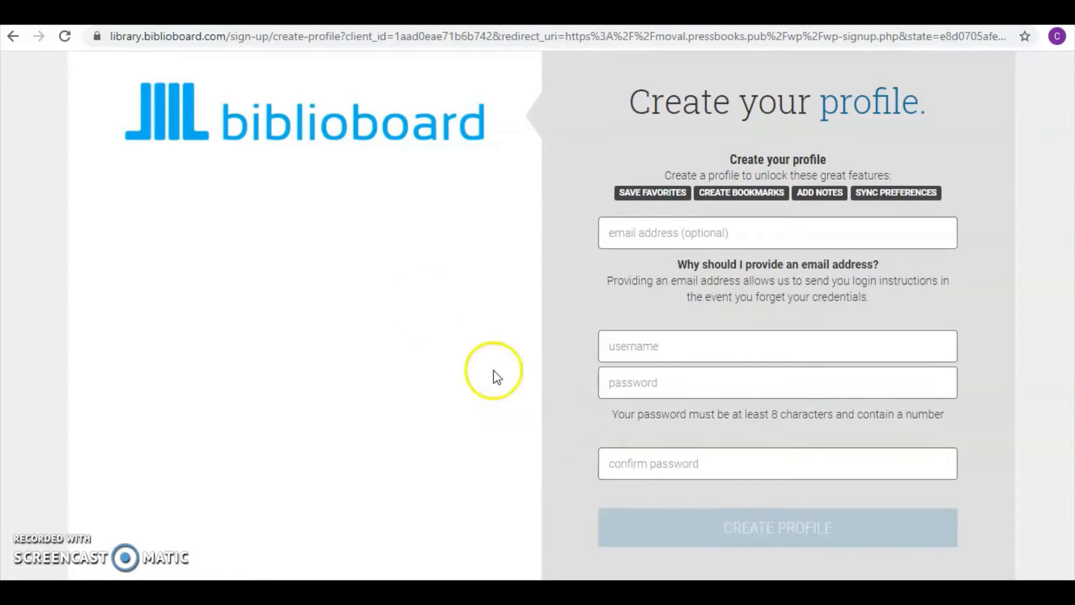
{"action": "left_click", "coordinate": [230, 195]}
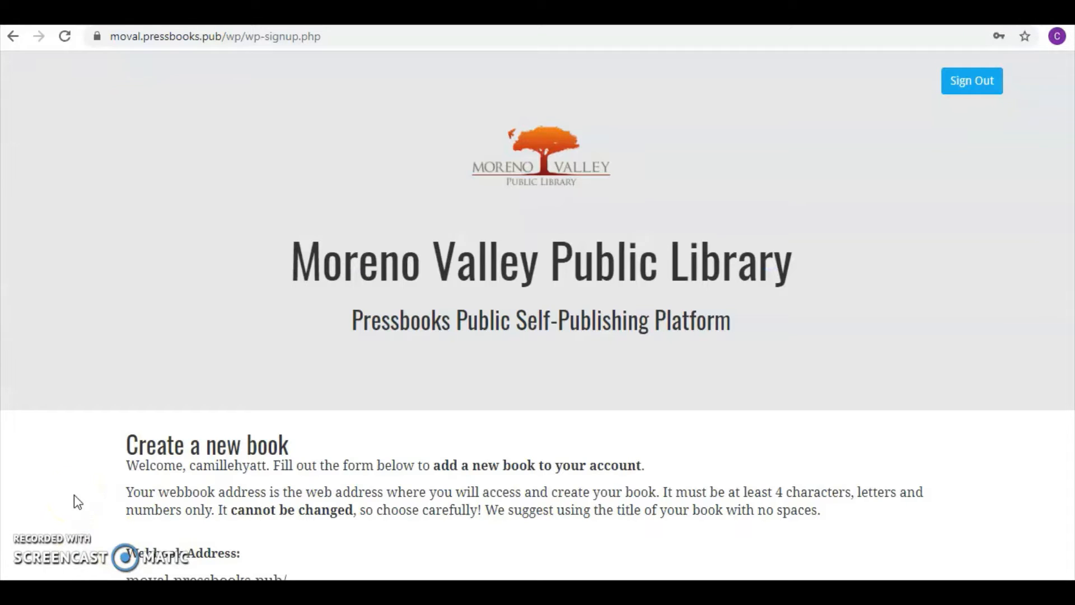
Enter Reflections as the webbook address in the form for creating a new book
{"action": "scroll", "coordinate": [75, 497], "scroll_direction": "down", "scroll_amount": 2}
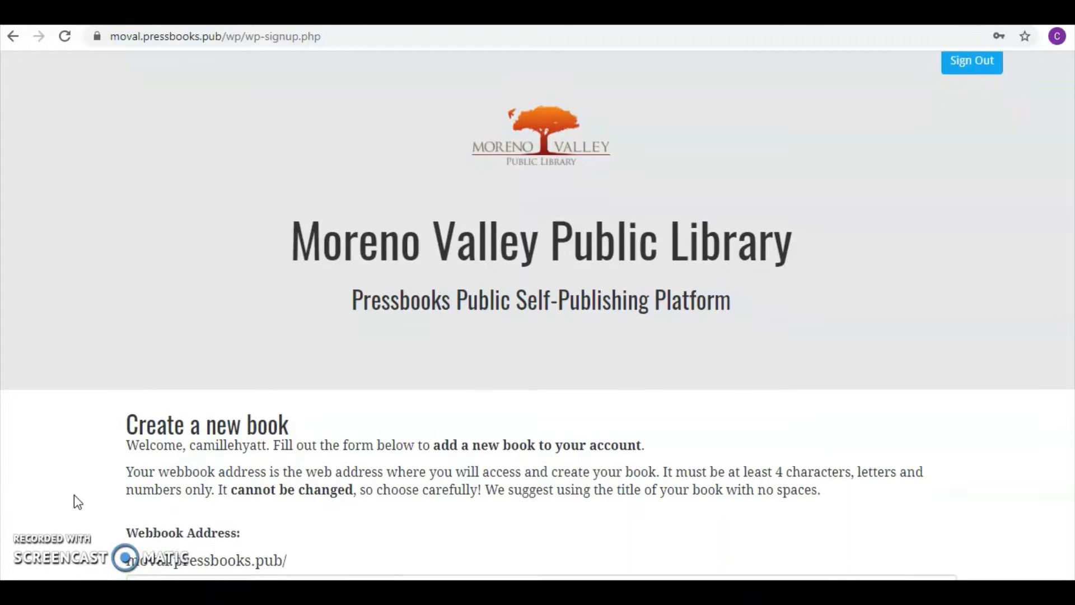
{"action": "scroll", "coordinate": [74, 495], "scroll_direction": "down", "scroll_amount": 2}
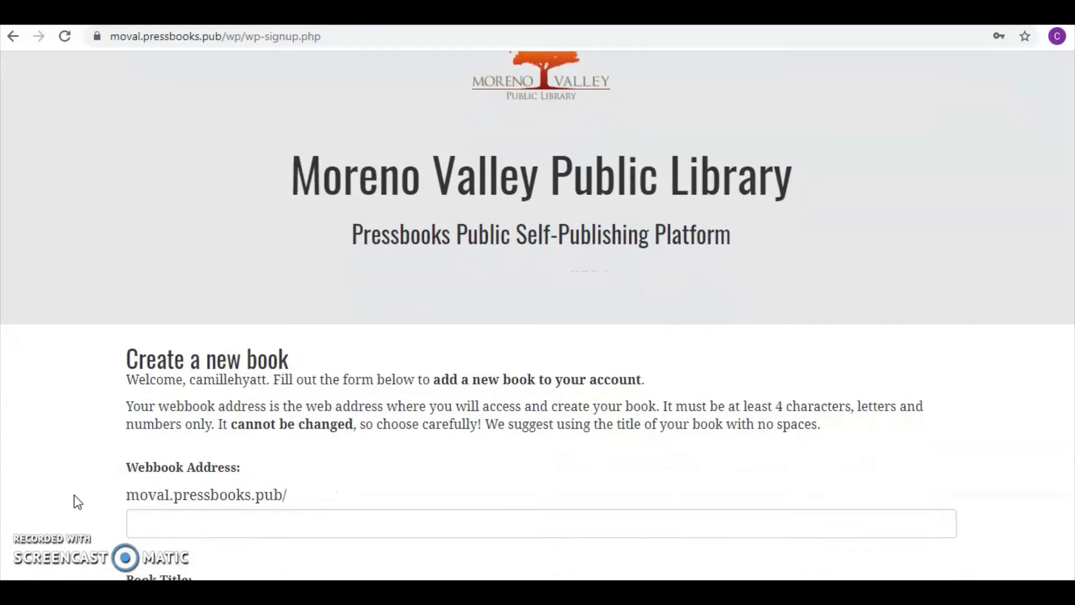
{"action": "scroll", "coordinate": [74, 495], "scroll_direction": "down", "scroll_amount": 1}
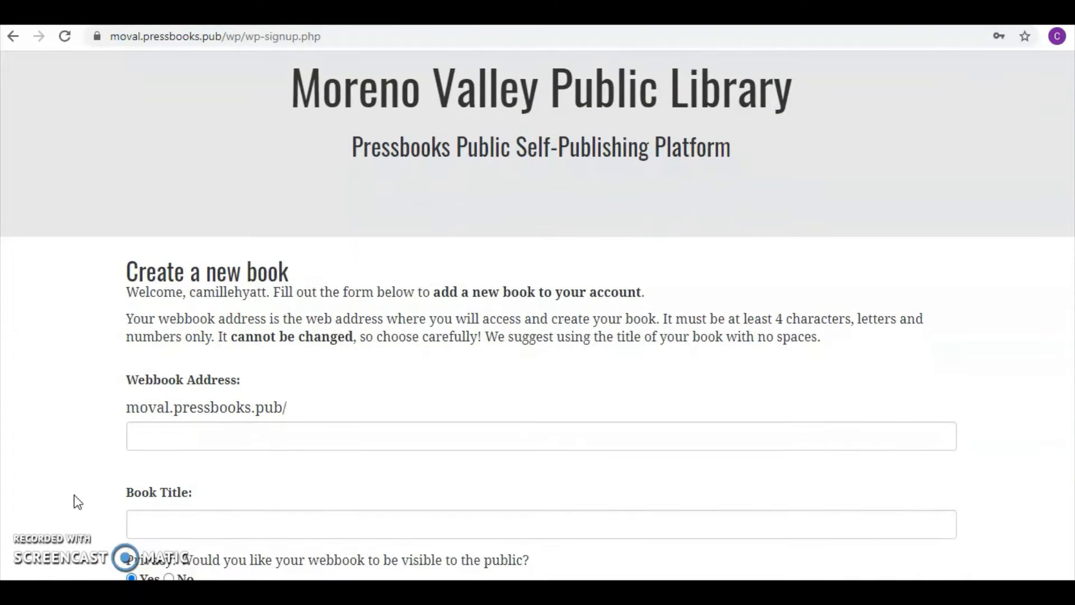
{"action": "left_click", "coordinate": [150, 400]}
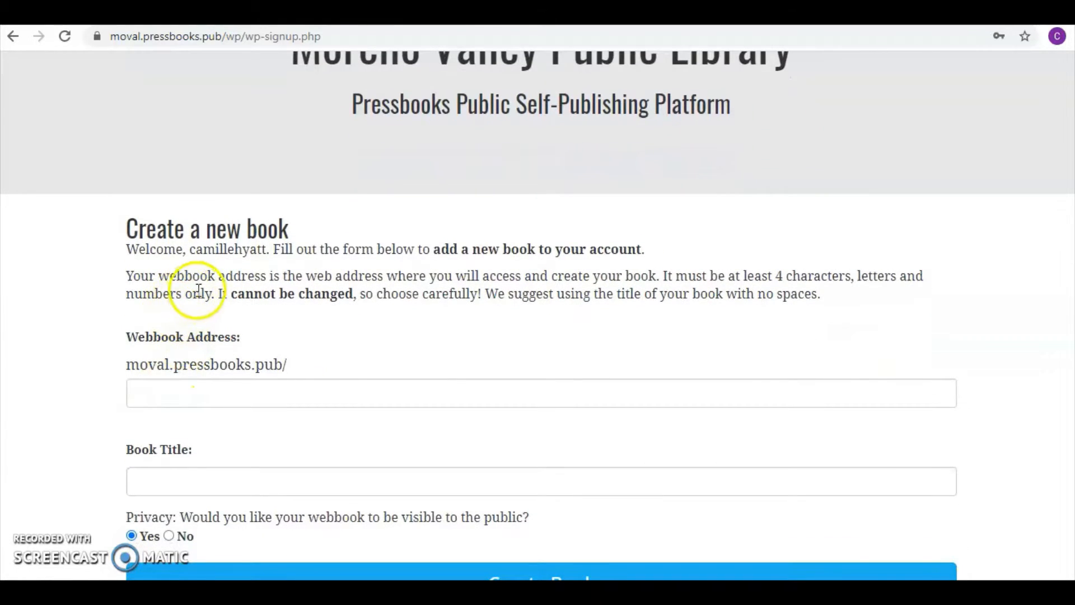
{"action": "scroll", "coordinate": [209, 287], "scroll_direction": "down", "scroll_amount": 1}
{"action": "scroll", "coordinate": [209, 287], "scroll_direction": "down", "scroll_amount": 1}
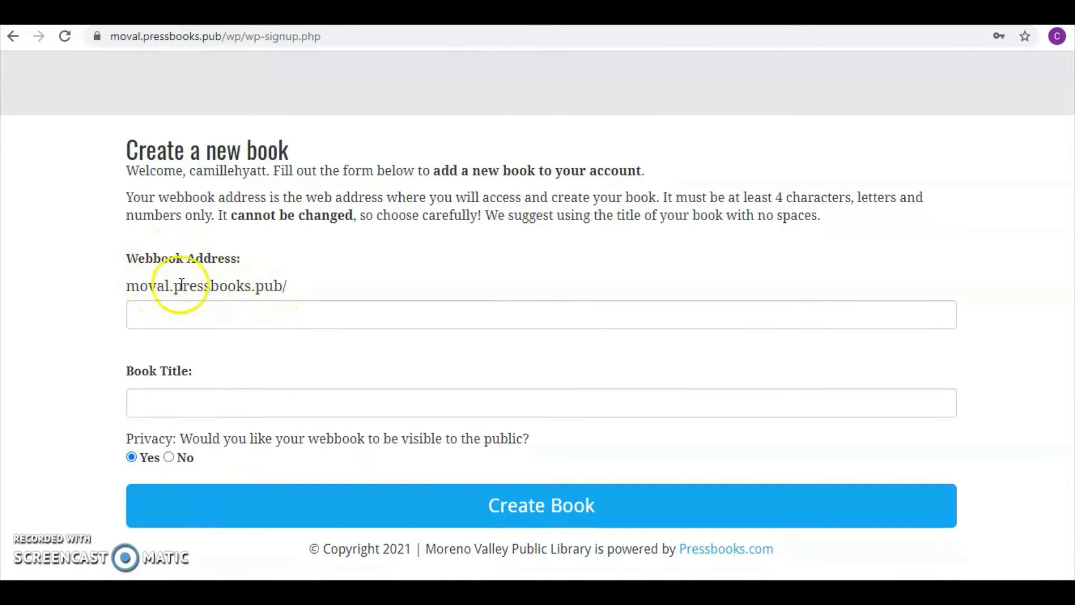
{"action": "left_click", "coordinate": [214, 320]}
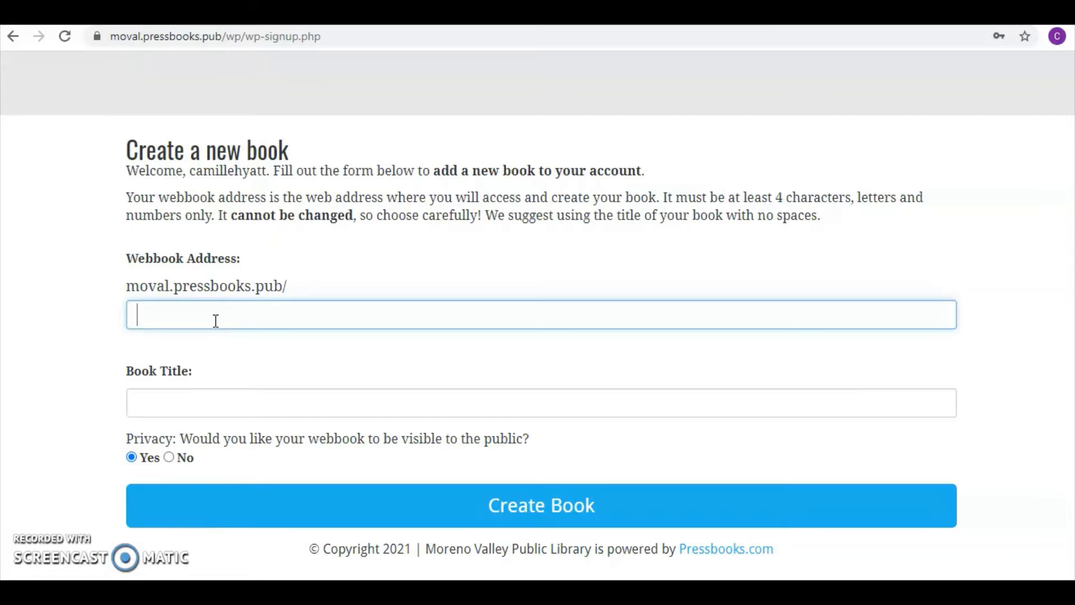
{"action": "type", "text": "Reflections"}
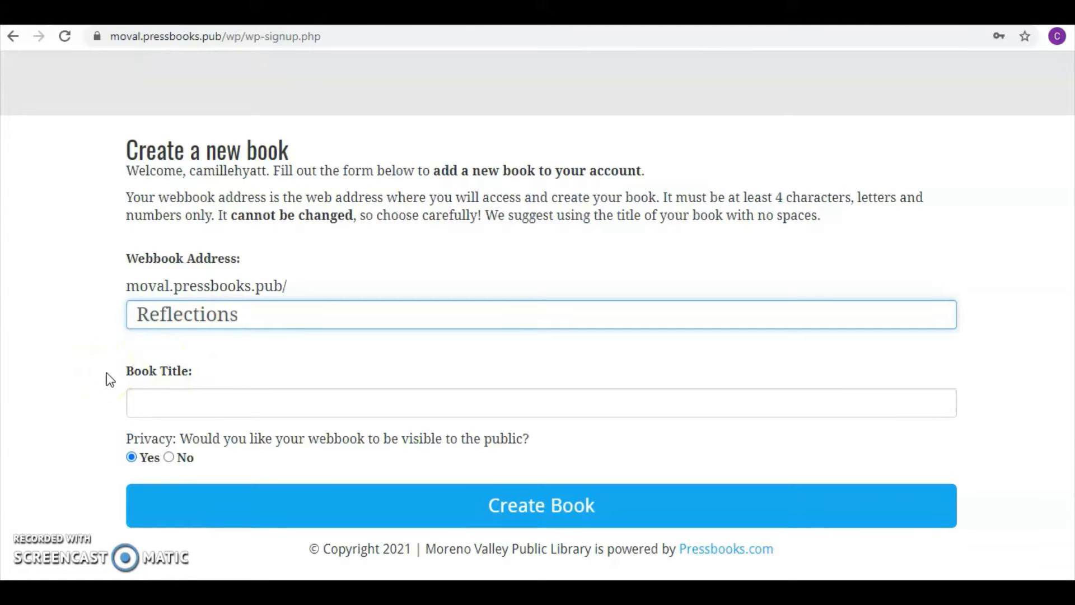
Enter Reflections as the book title, correcting its spelling
{"action": "left_click", "coordinate": [165, 400]}
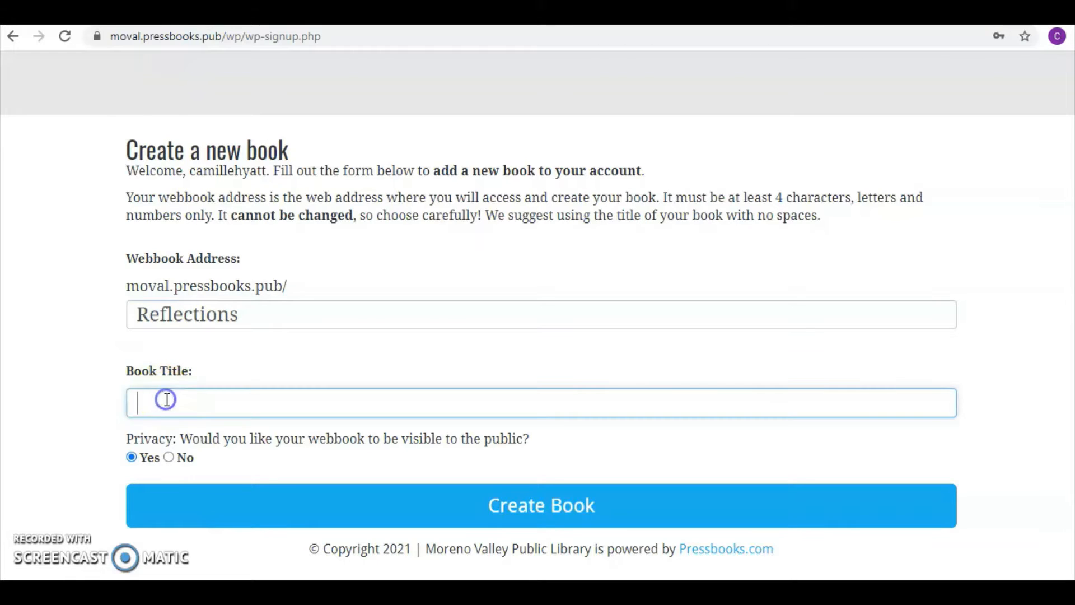
{"action": "type", "text": "Refelctions"}
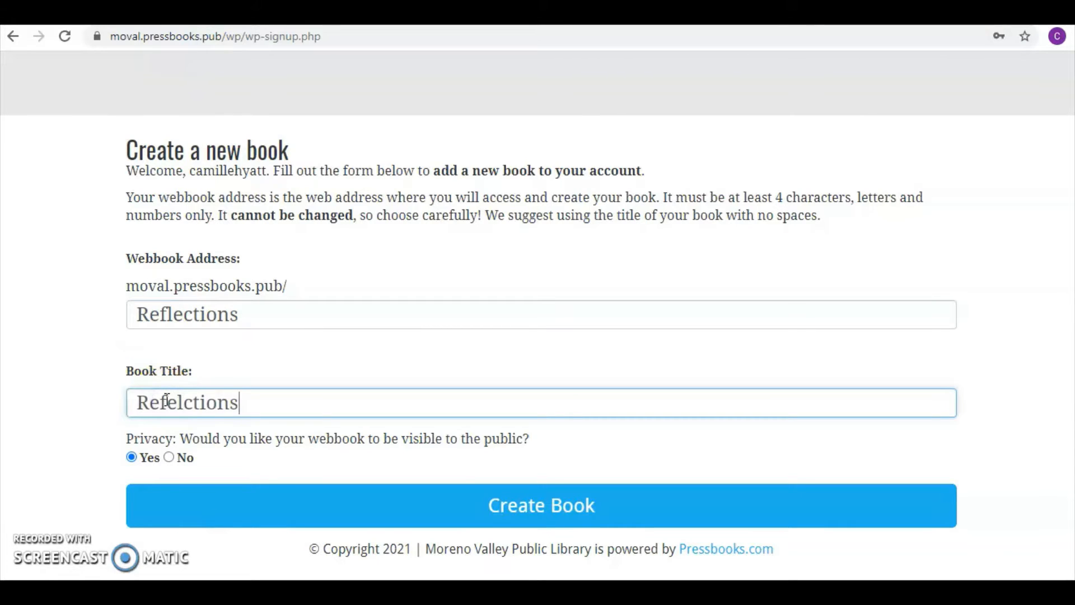
{"action": "right_click", "coordinate": [186, 401]}
{"action": "left_click", "coordinate": [257, 187]}
Make the webbook not visible to the public and create the book
{"action": "left_click", "coordinate": [168, 458]}
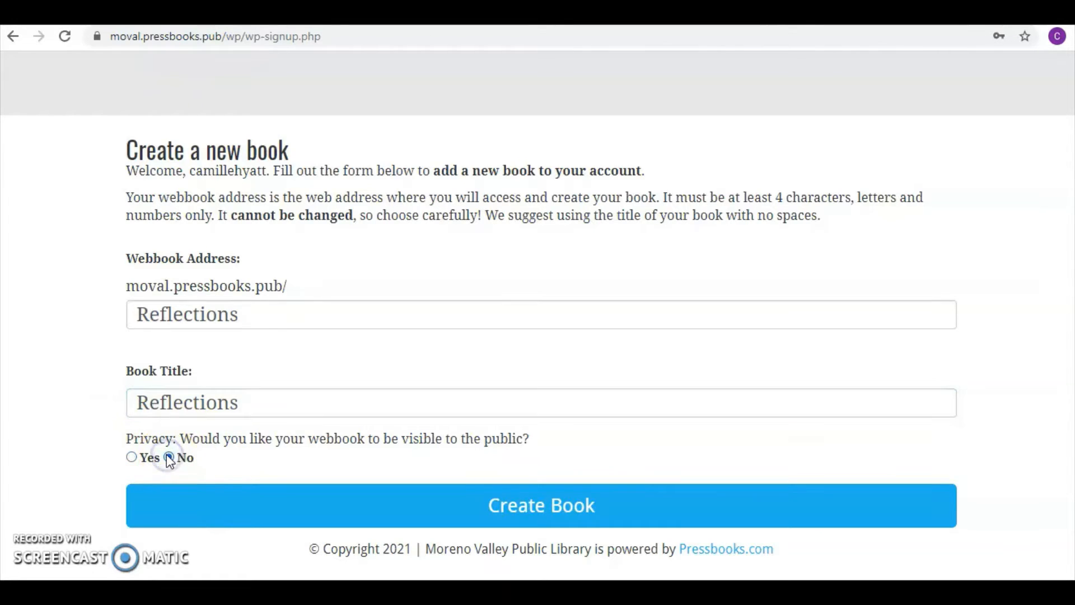
{"action": "left_click", "coordinate": [461, 504]}
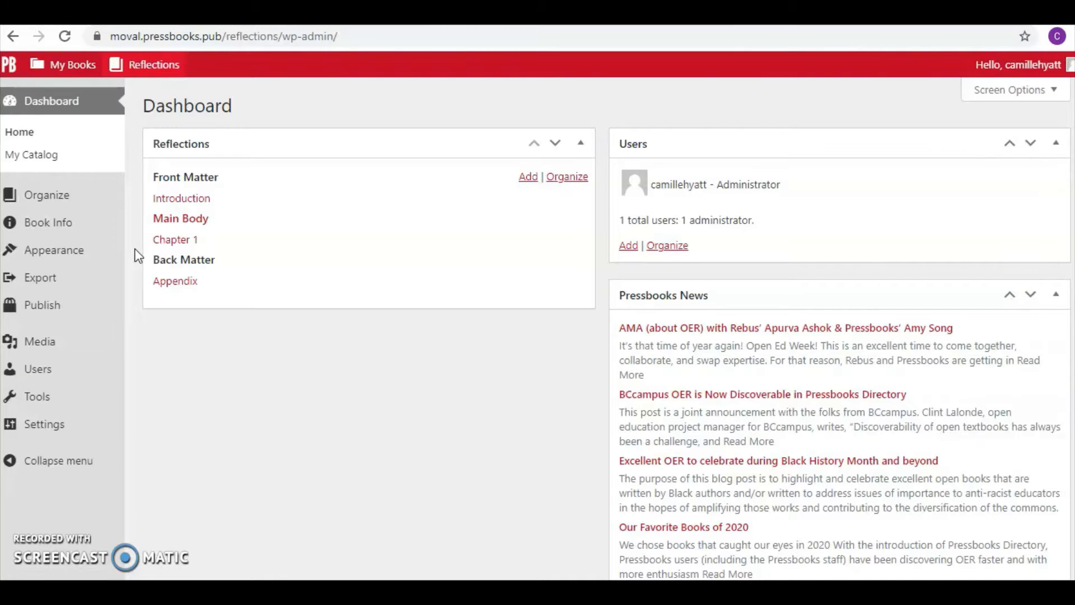
{"action": "left_click", "coordinate": [63, 424]}
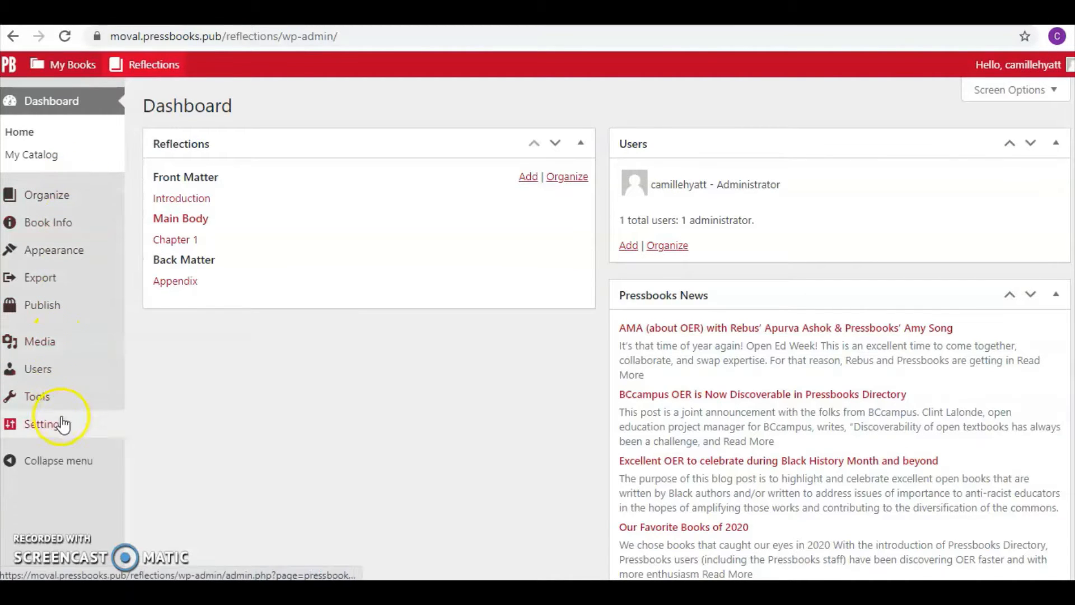
{"action": "mouse_move", "coordinate": [67, 259]}
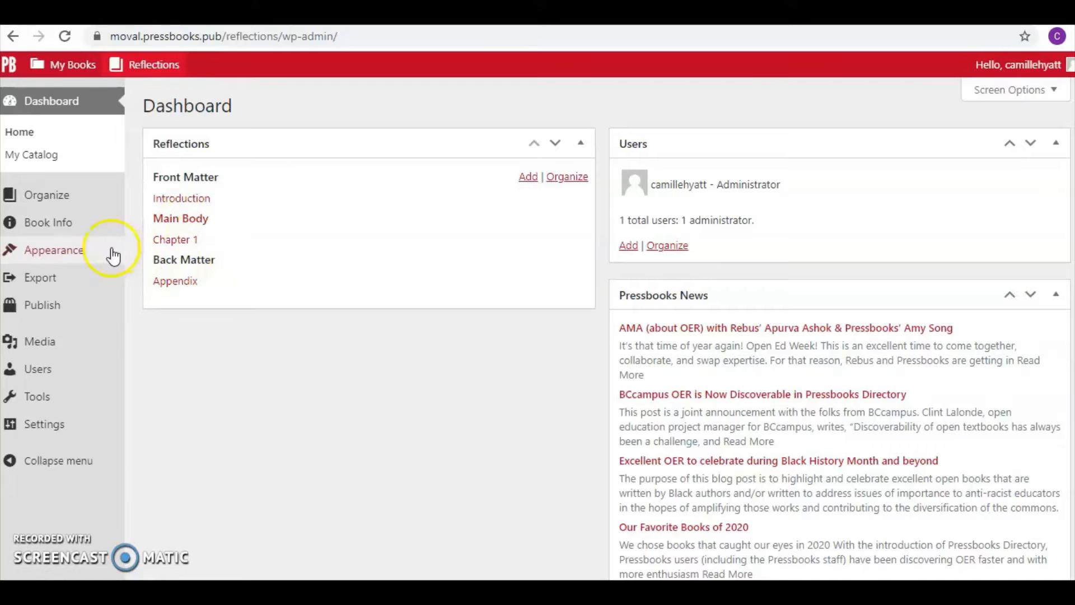
{"action": "mouse_move", "coordinate": [72, 230]}
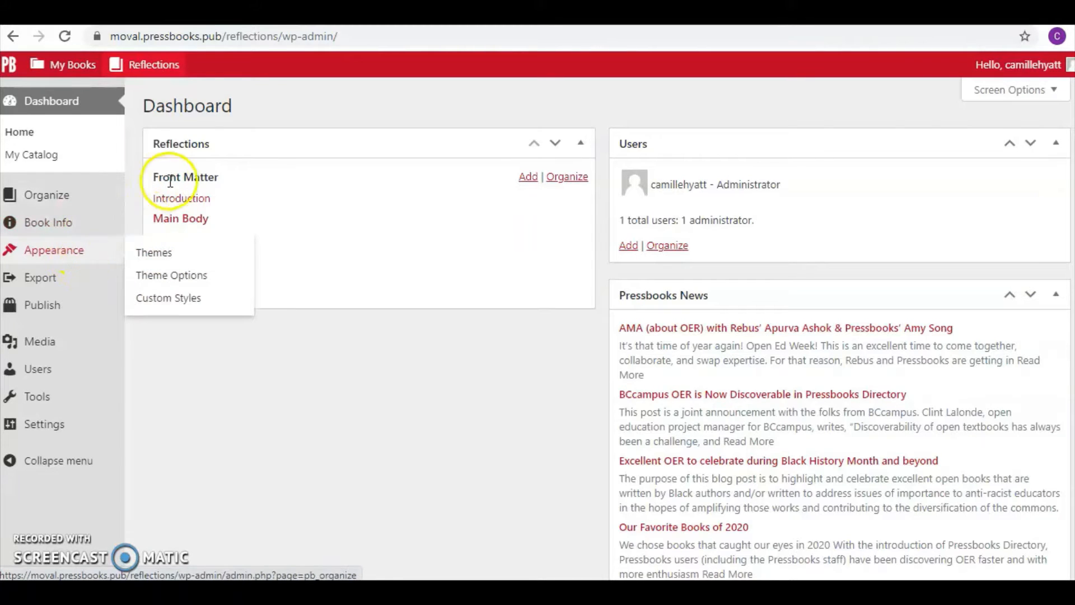
Open the Introduction front matter and replace its placeholder text with "This is a short story written by" followed by the author's full name
{"action": "left_click", "coordinate": [192, 205]}
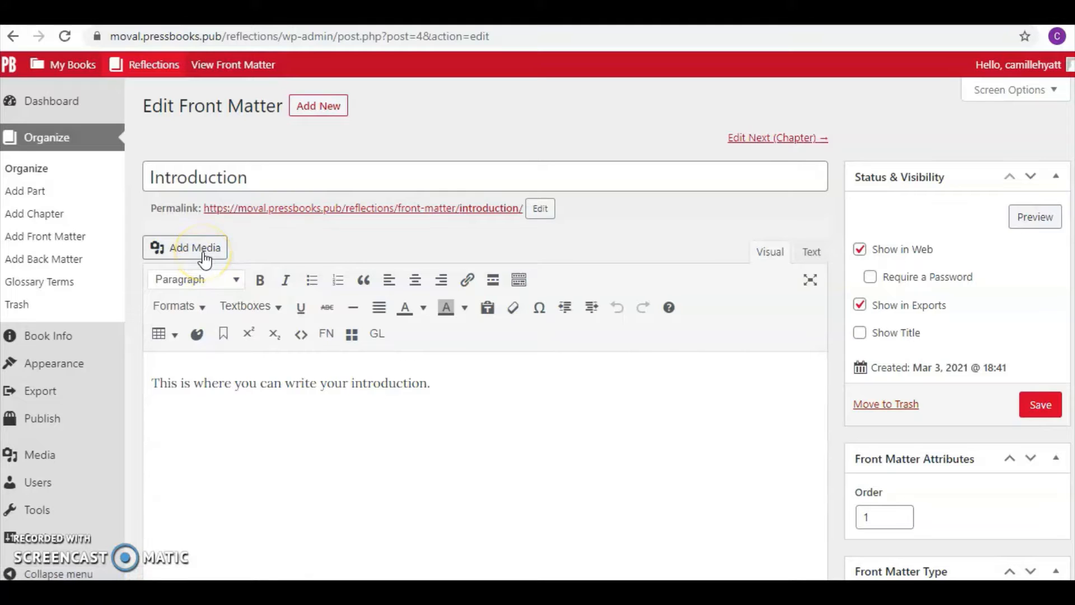
{"action": "scroll", "coordinate": [249, 381], "scroll_direction": "down", "scroll_amount": 1}
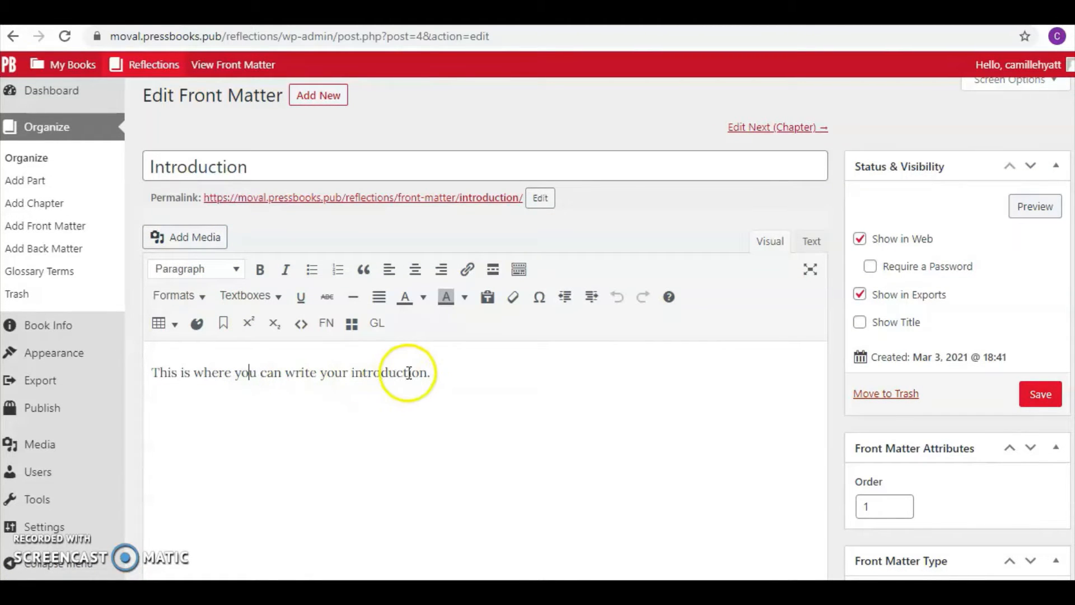
{"action": "left_click_drag", "start_coordinate": [429, 373], "coordinate": [130, 376]}
{"action": "type", "text": "This is "}
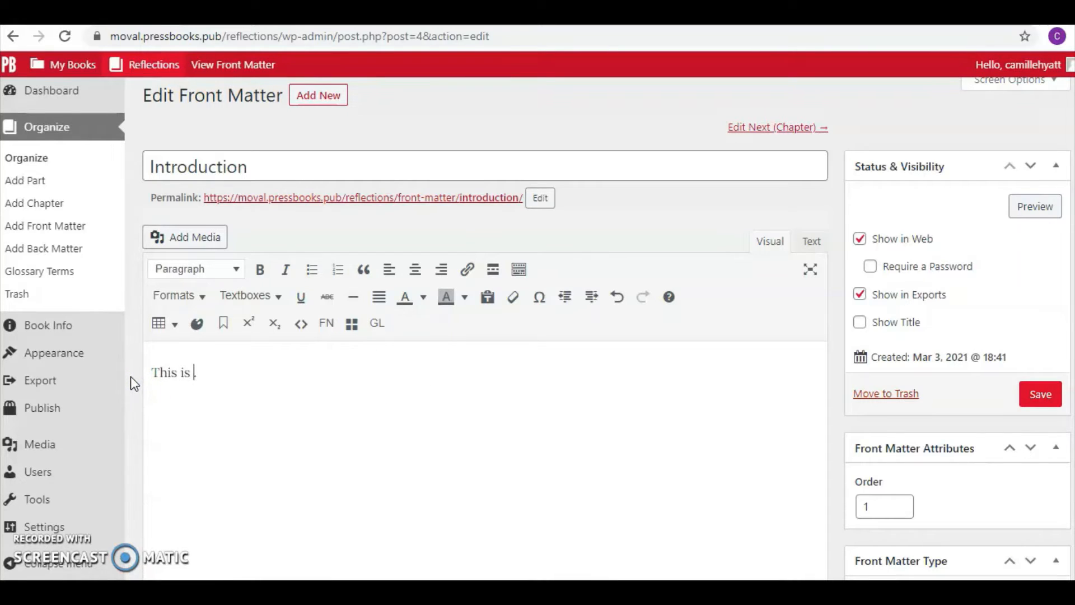
{"action": "type", "text": "a short story w"}
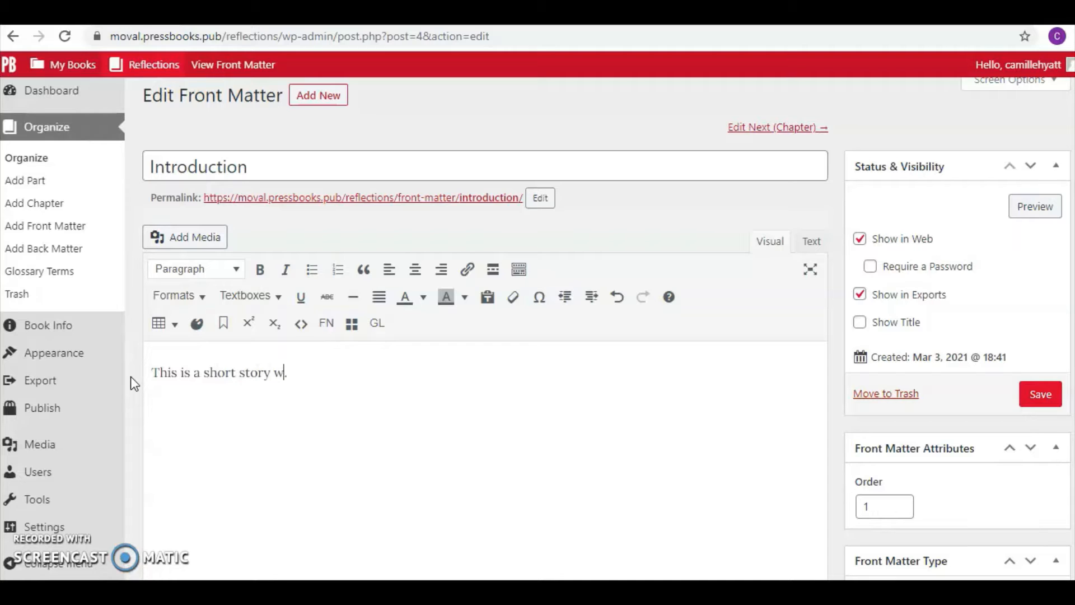
{"action": "type", "text": "ritten by Camille Hyatt."}
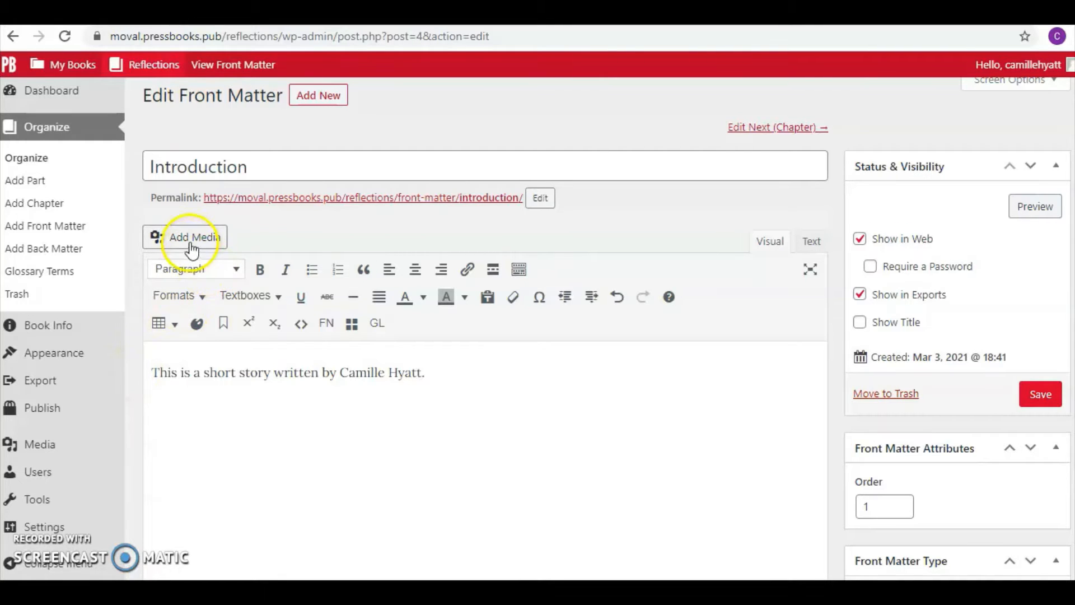
Enter Reflections as the short title in the Introduction's front matter metadata
{"action": "scroll", "coordinate": [139, 291], "scroll_direction": "down", "scroll_amount": 1}
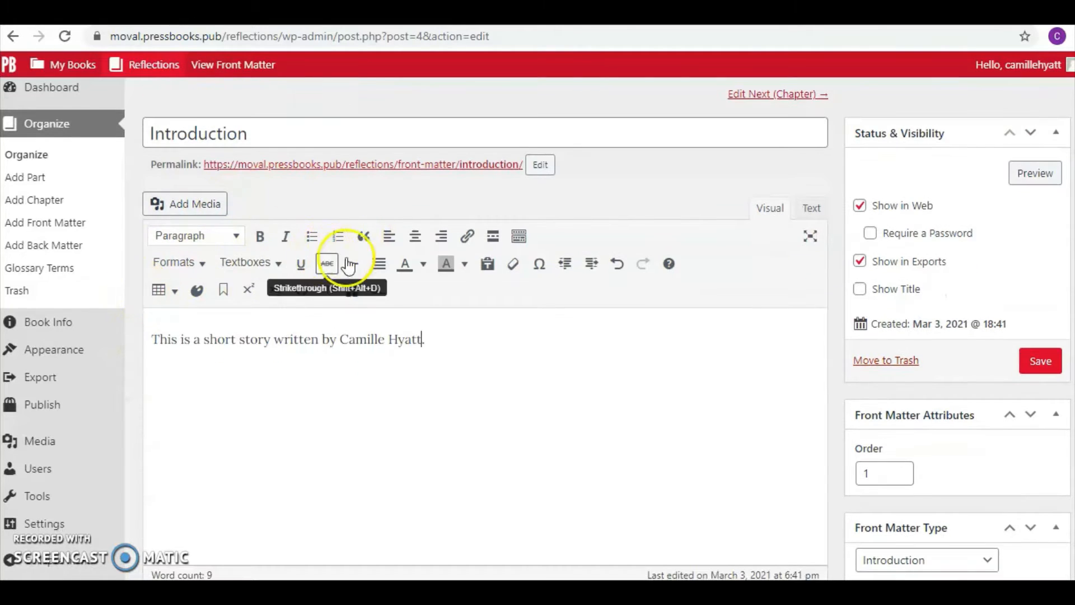
{"action": "scroll", "coordinate": [298, 395], "scroll_direction": "down", "scroll_amount": 2}
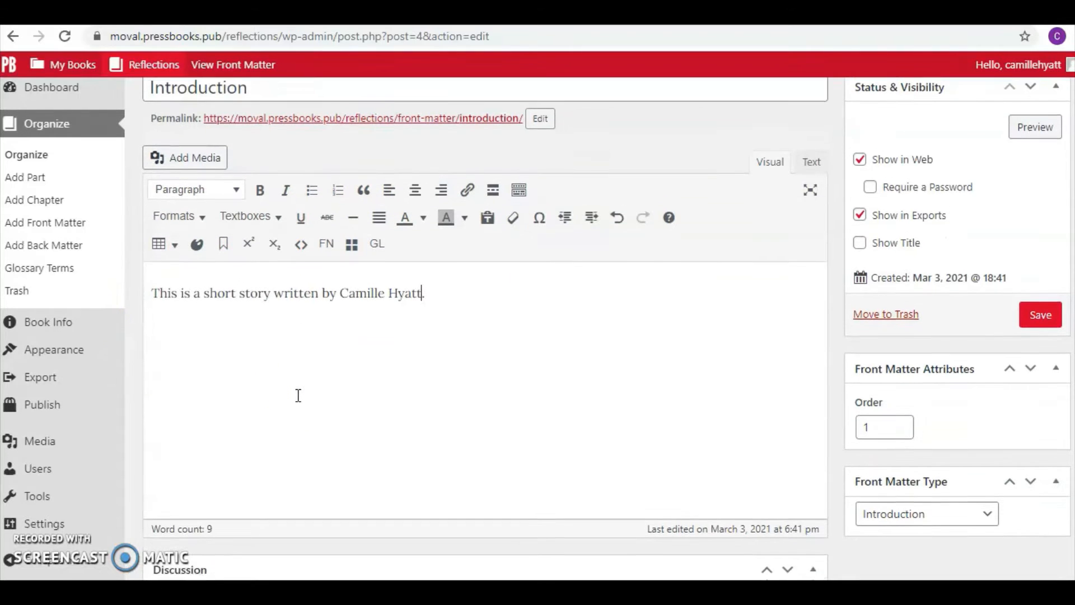
{"action": "scroll", "coordinate": [403, 308], "scroll_direction": "down", "scroll_amount": 10}
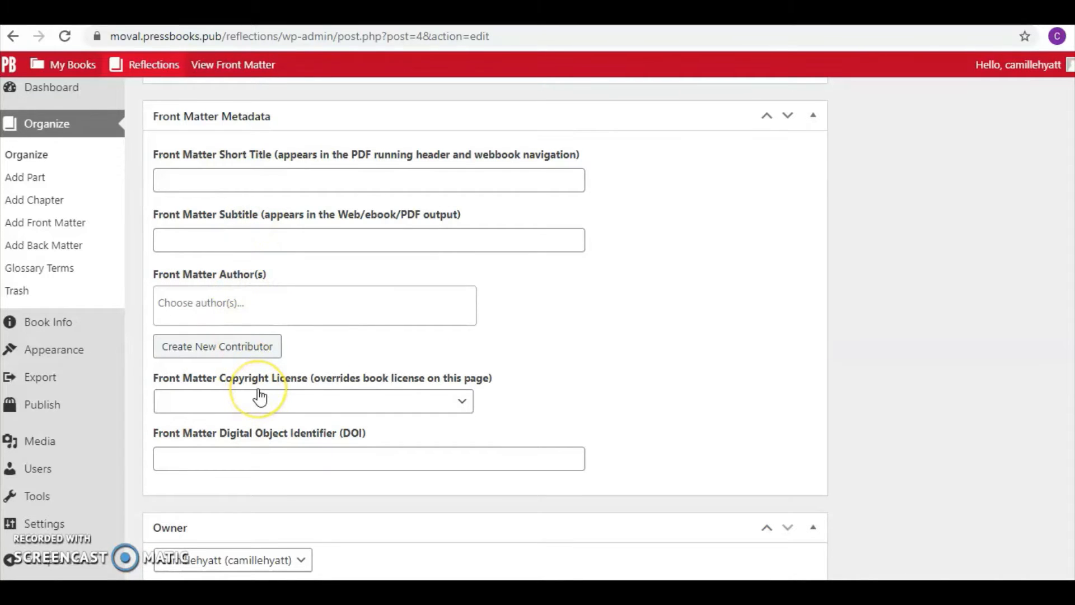
{"action": "left_click", "coordinate": [261, 183]}
{"action": "type", "text": "Reflections"}
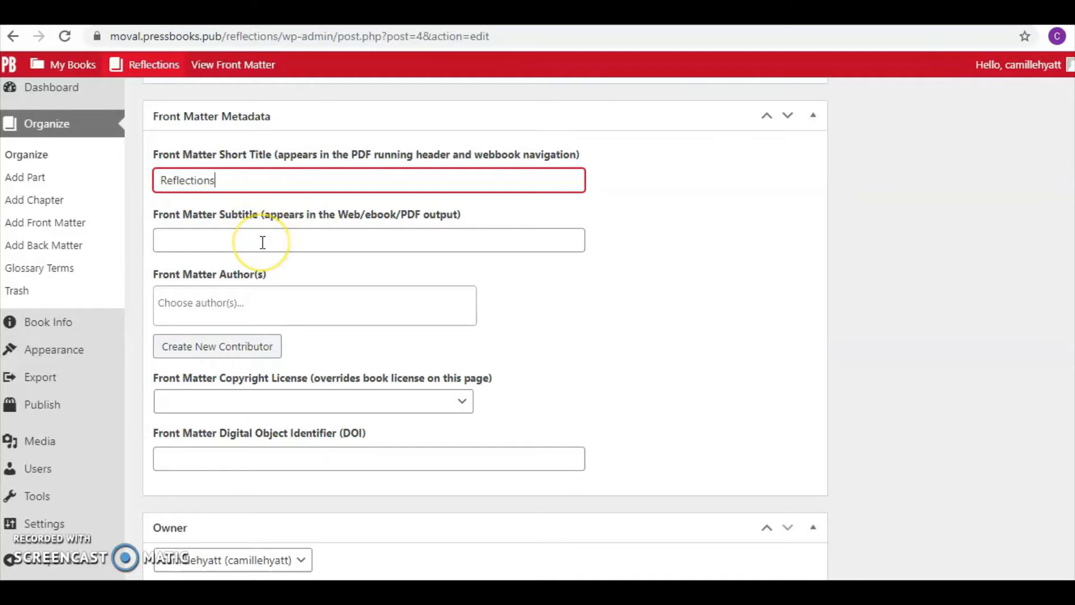
Choose the book owner's account as the front matter author
{"action": "scroll", "coordinate": [263, 242], "scroll_direction": "down", "scroll_amount": 1}
{"action": "left_click", "coordinate": [252, 286]}
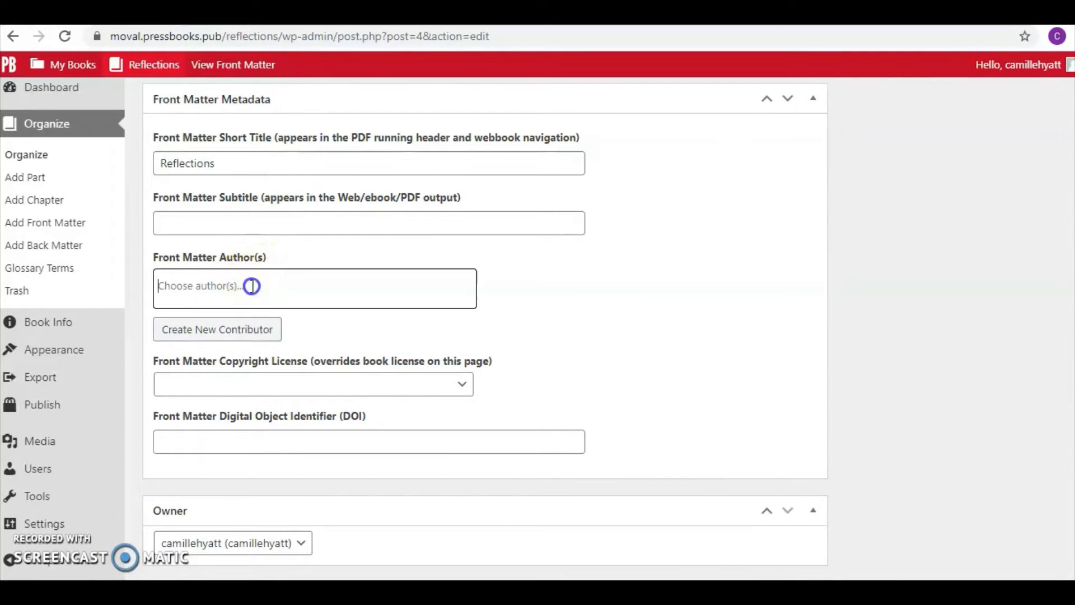
{"action": "type", "text": "c"}
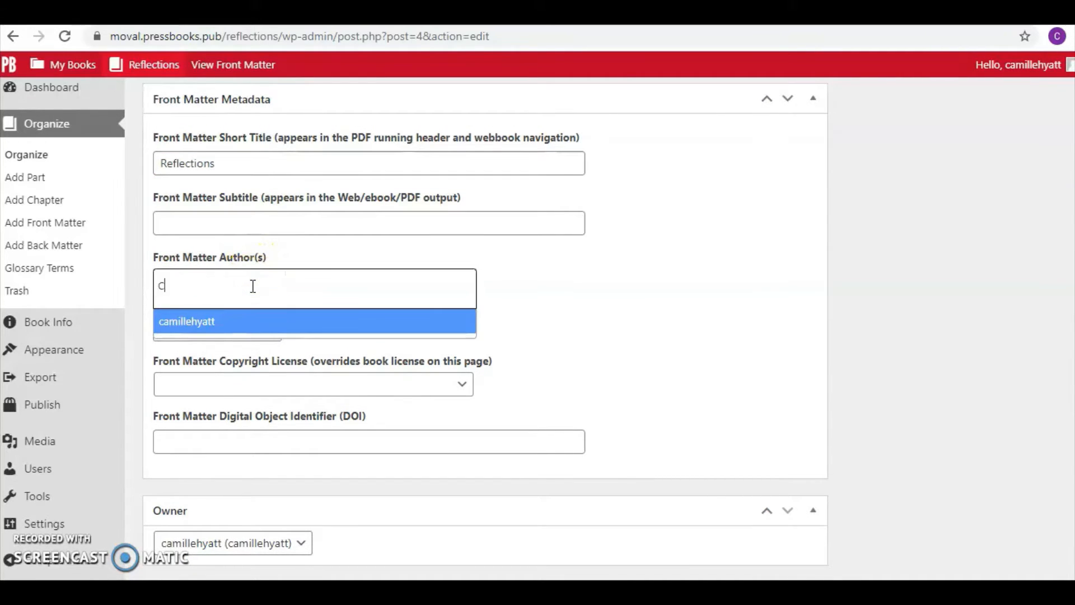
{"action": "left_click", "coordinate": [247, 325]}
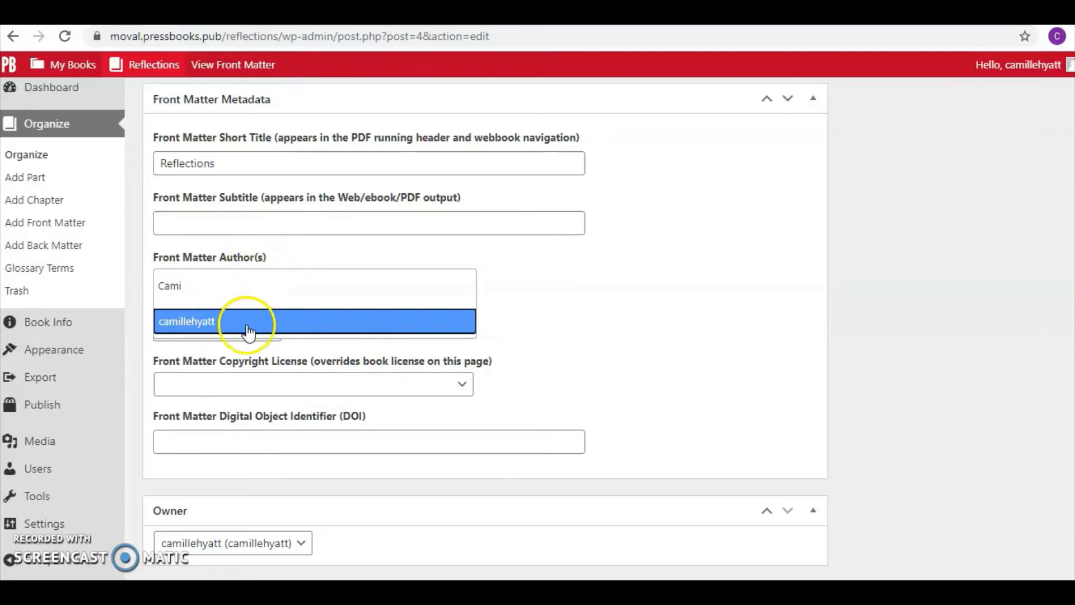
Set the front matter copyright license to All Rights Reserved and save the Introduction
{"action": "scroll", "coordinate": [336, 339], "scroll_direction": "down", "scroll_amount": 1}
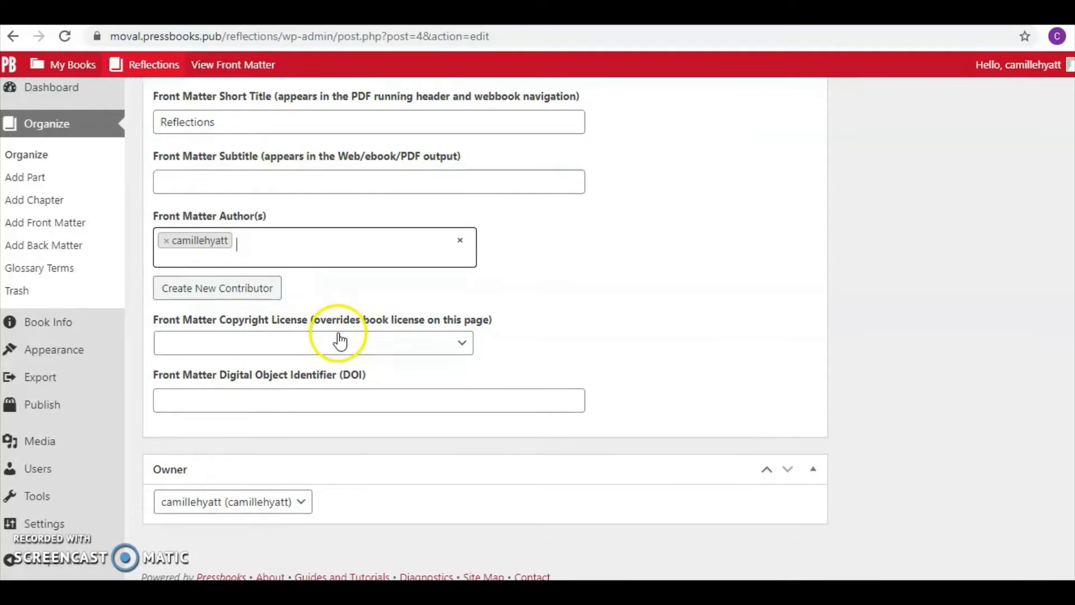
{"action": "left_click", "coordinate": [335, 334]}
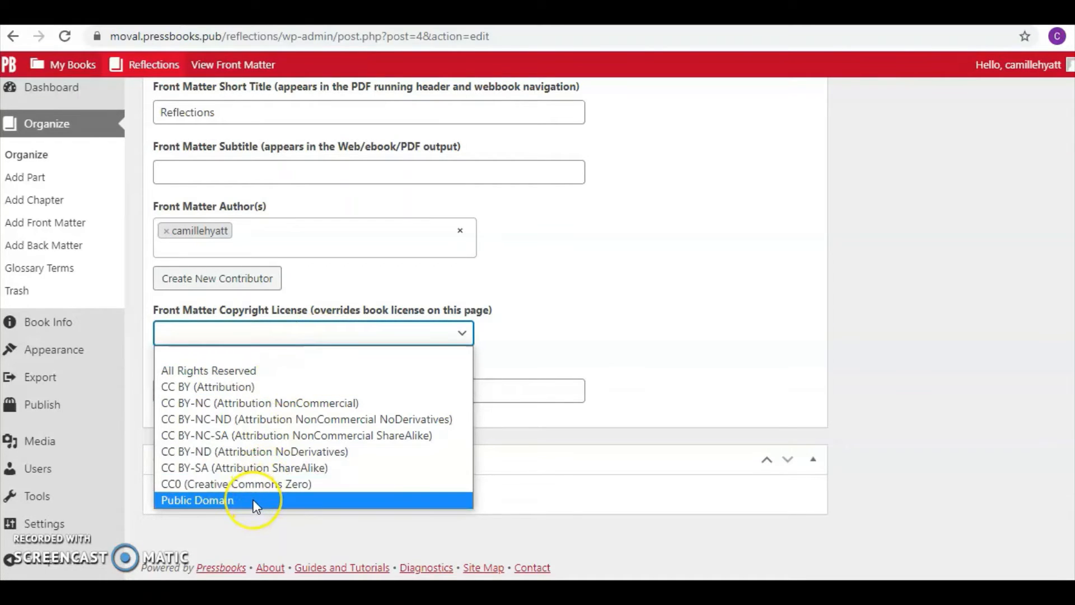
{"action": "left_click", "coordinate": [274, 371]}
{"action": "left_click", "coordinate": [326, 384]}
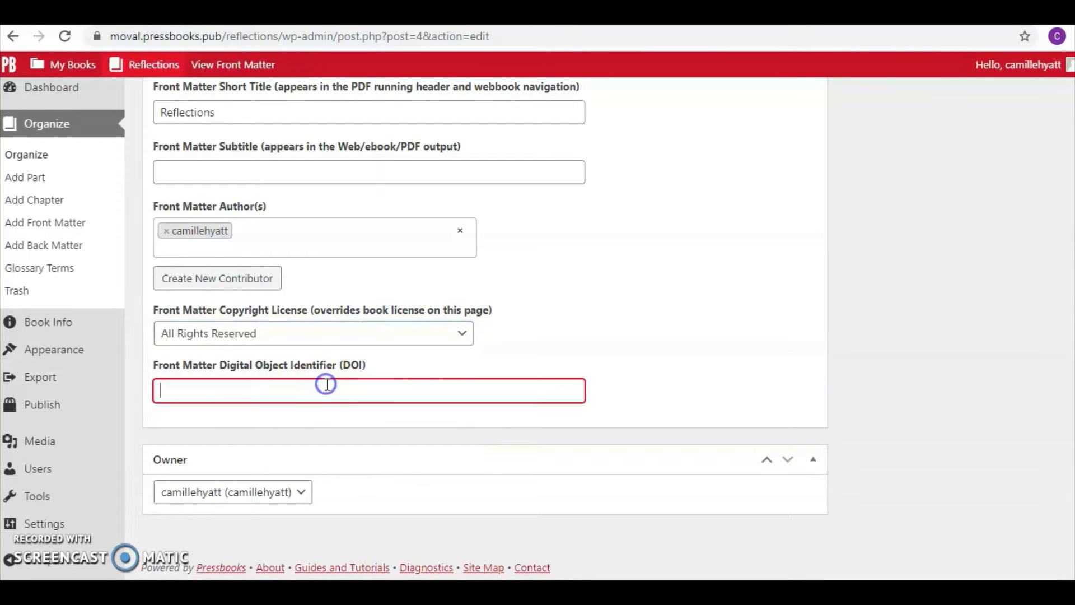
{"action": "left_click", "coordinate": [302, 433]}
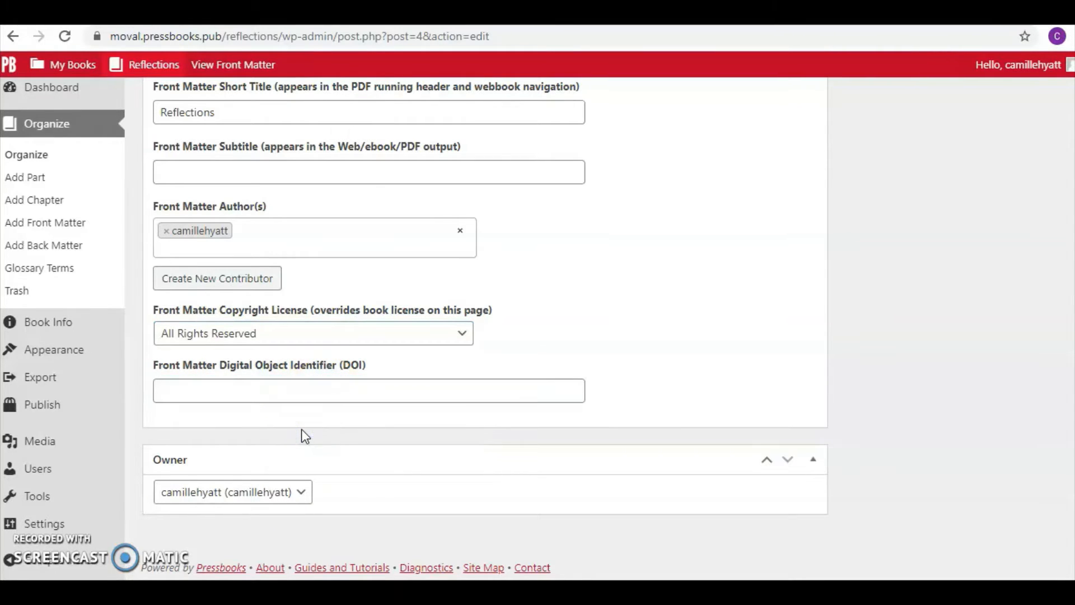
{"action": "scroll", "coordinate": [799, 291], "scroll_direction": "up", "scroll_amount": 10}
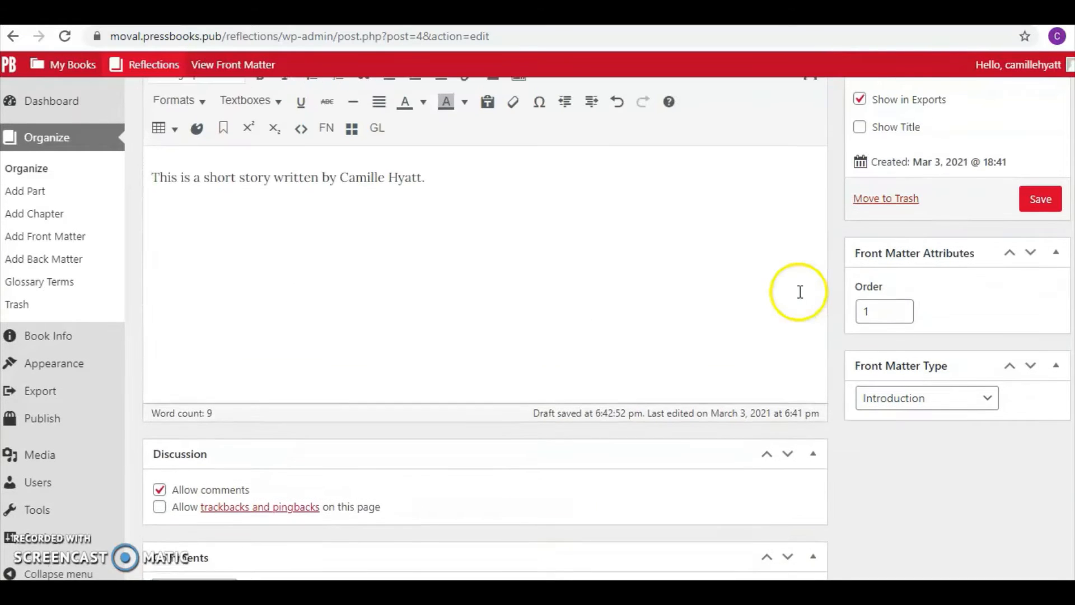
{"action": "left_click", "coordinate": [1027, 200]}
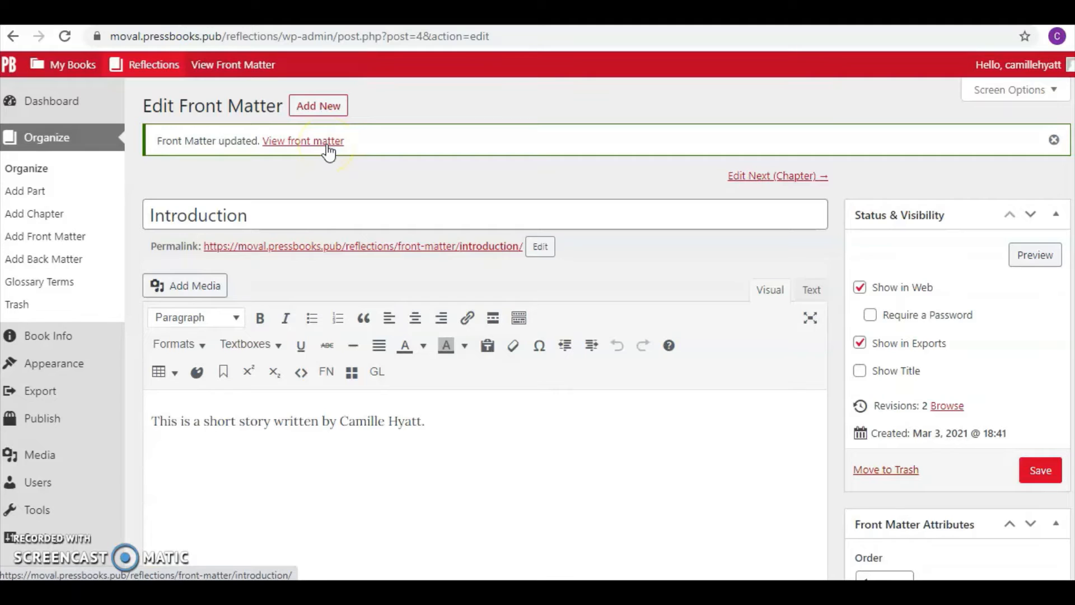
View the saved Introduction in the webbook and look at Chapter 1 through the book's table of contents
{"action": "left_click", "coordinate": [328, 150]}
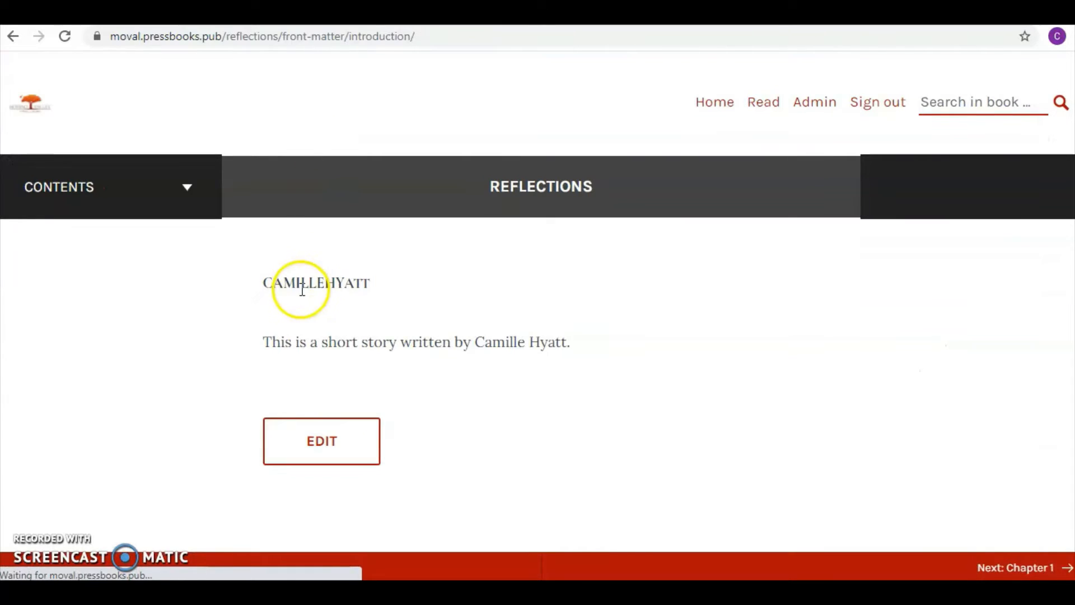
{"action": "scroll", "coordinate": [300, 289], "scroll_direction": "down", "scroll_amount": 1}
{"action": "scroll", "coordinate": [301, 289], "scroll_direction": "up", "scroll_amount": 1}
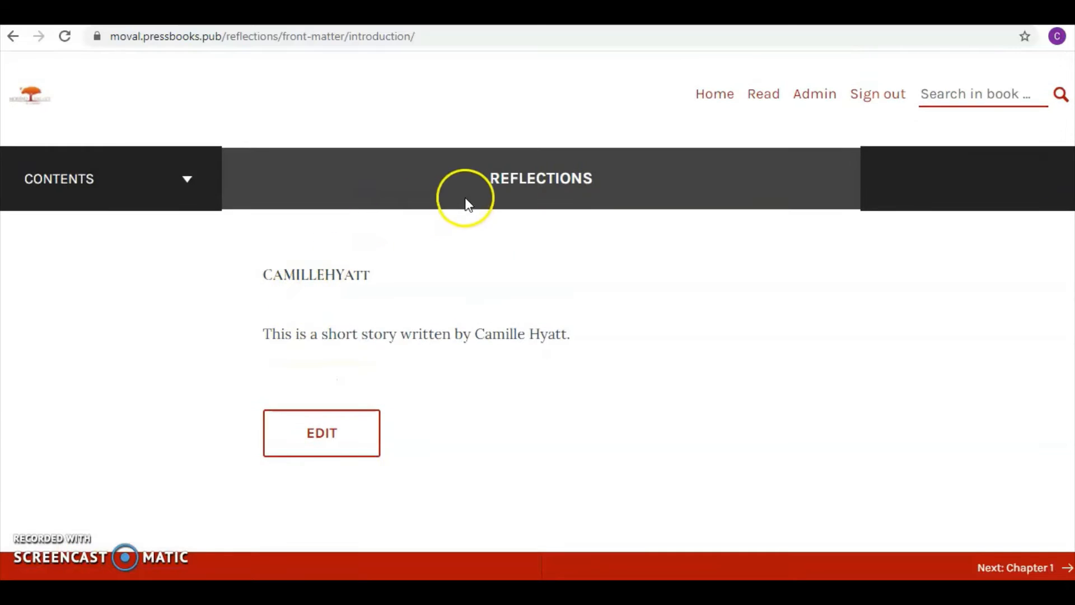
{"action": "left_click", "coordinate": [188, 185]}
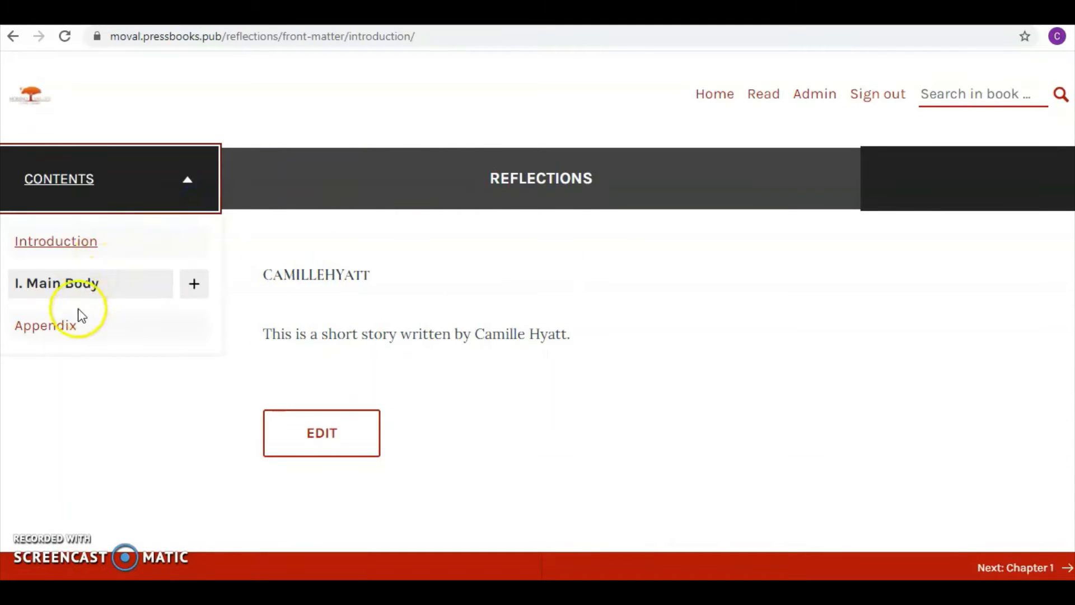
{"action": "left_click", "coordinate": [196, 285]}
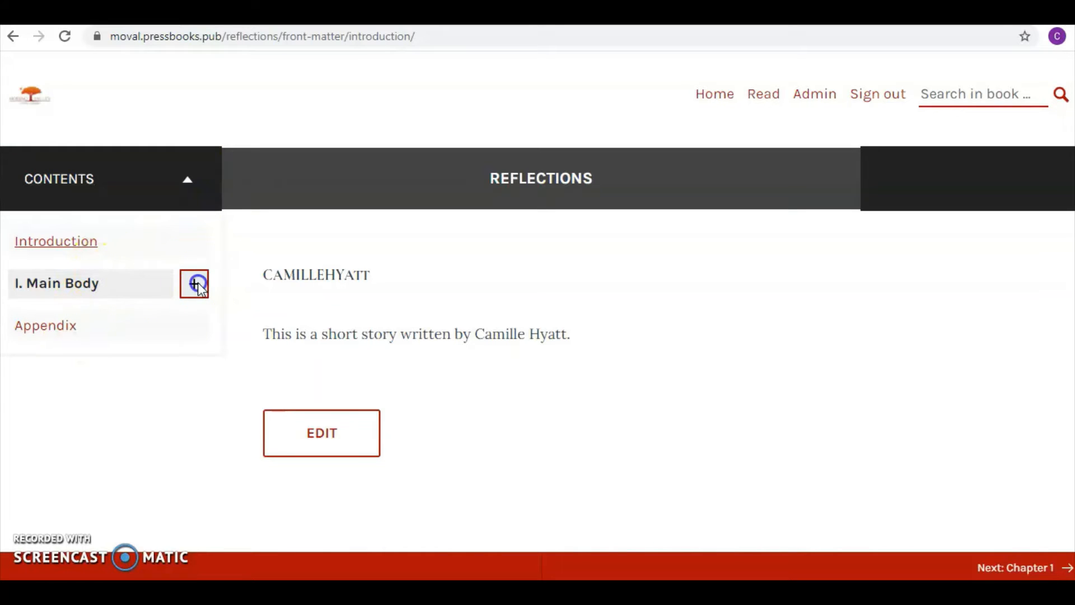
{"action": "left_click", "coordinate": [66, 321]}
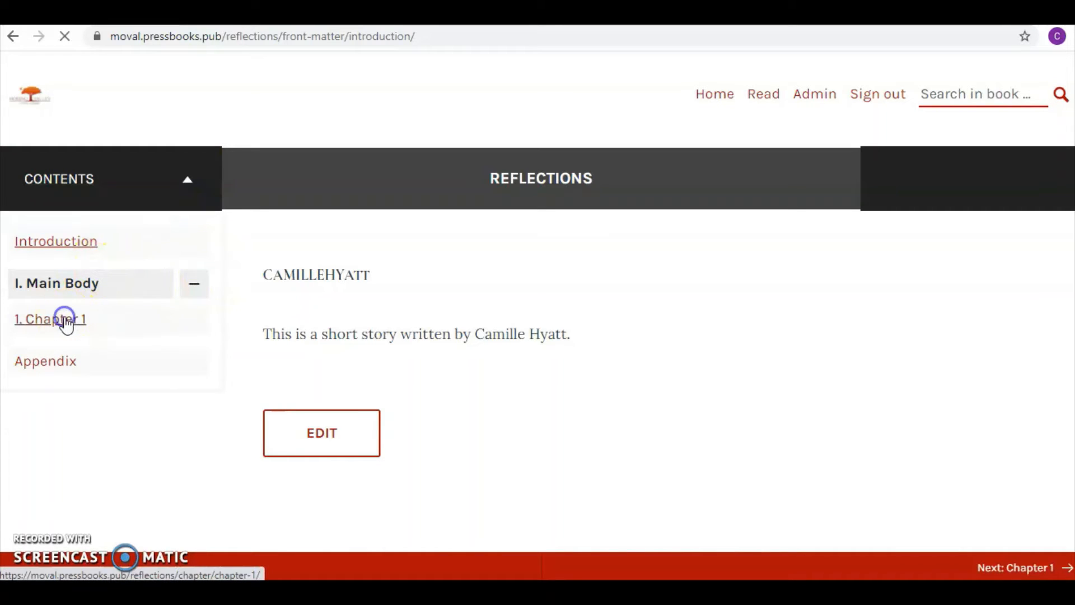
{"action": "scroll", "coordinate": [224, 336], "scroll_direction": "down", "scroll_amount": 1}
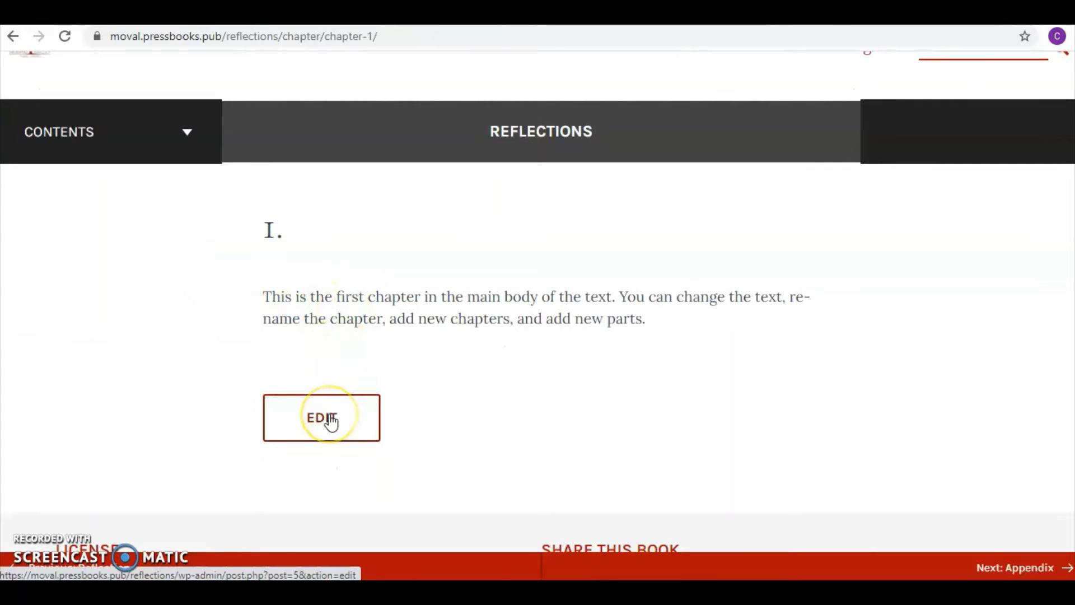
{"action": "scroll", "coordinate": [322, 426], "scroll_direction": "up", "scroll_amount": 1}
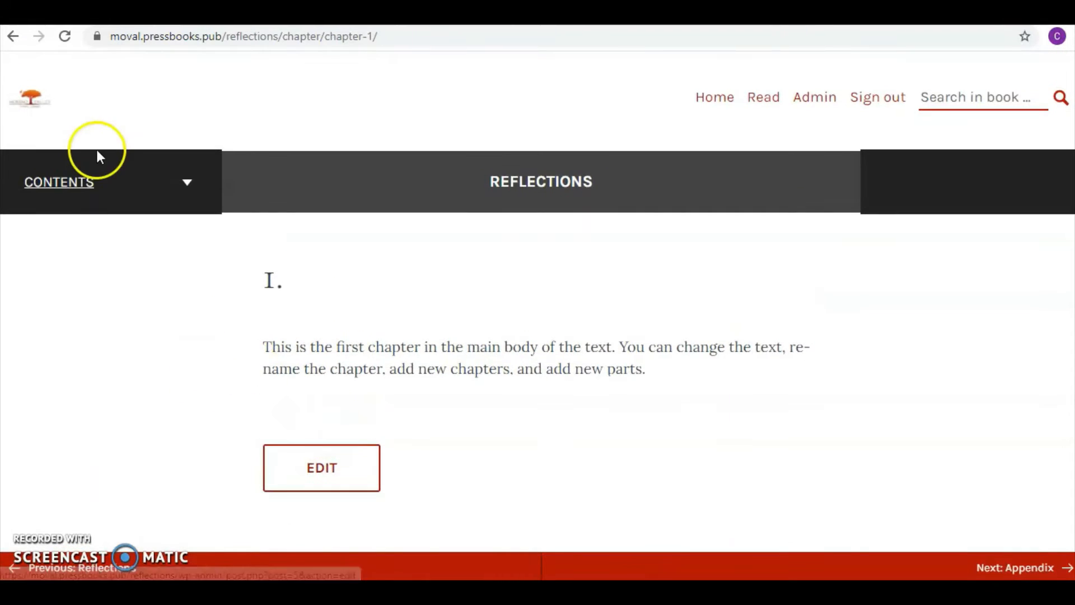
Go back to the front matter editor and start a new part titled Reflections
{"action": "left_click", "coordinate": [13, 37]}
{"action": "left_click", "coordinate": [12, 37]}
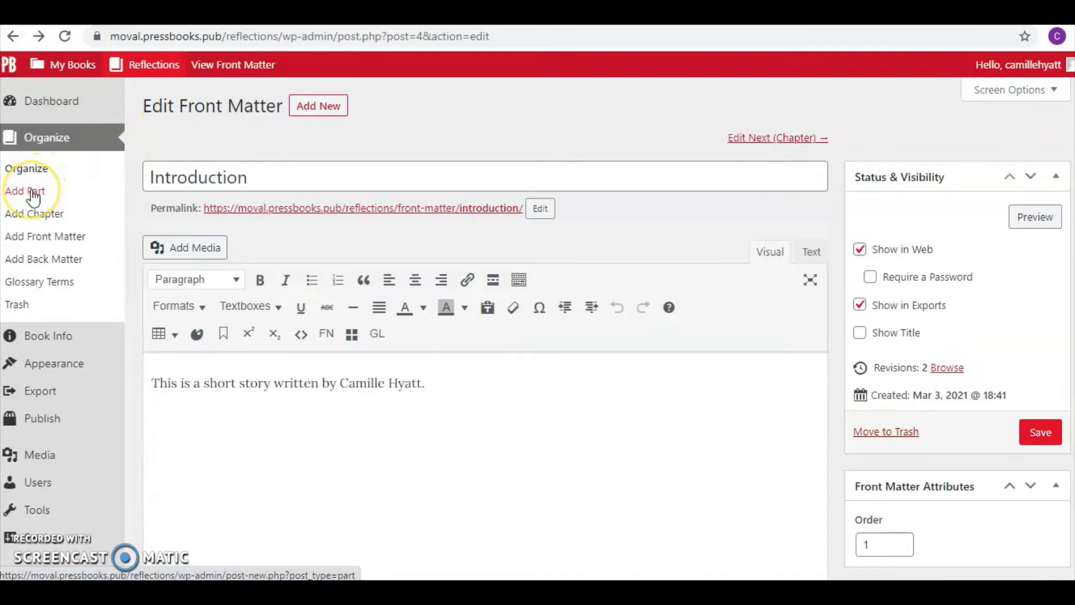
{"action": "left_click", "coordinate": [34, 194]}
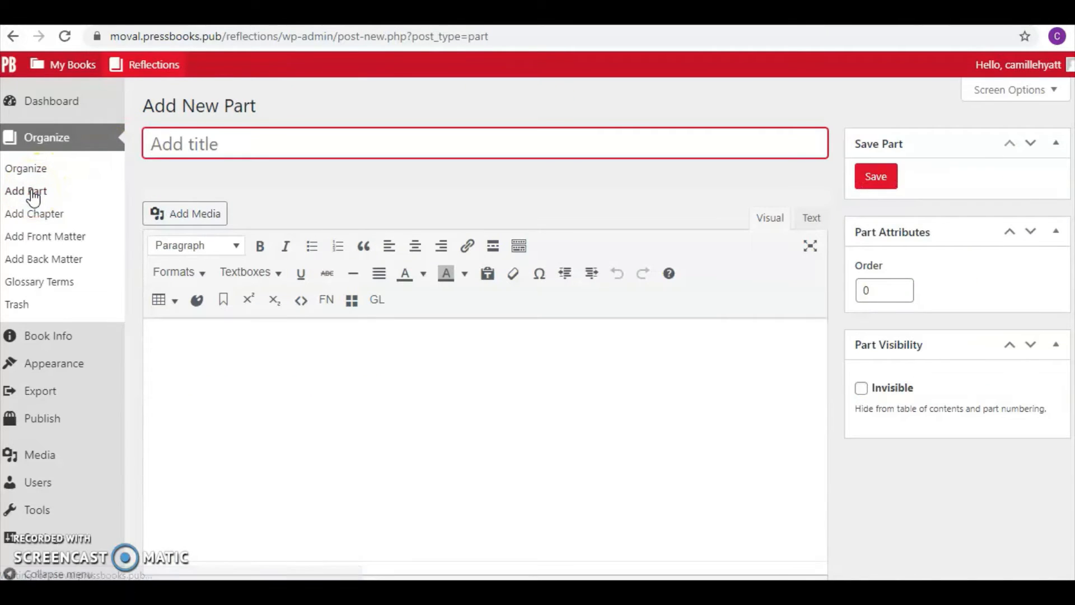
{"action": "left_click", "coordinate": [183, 153]}
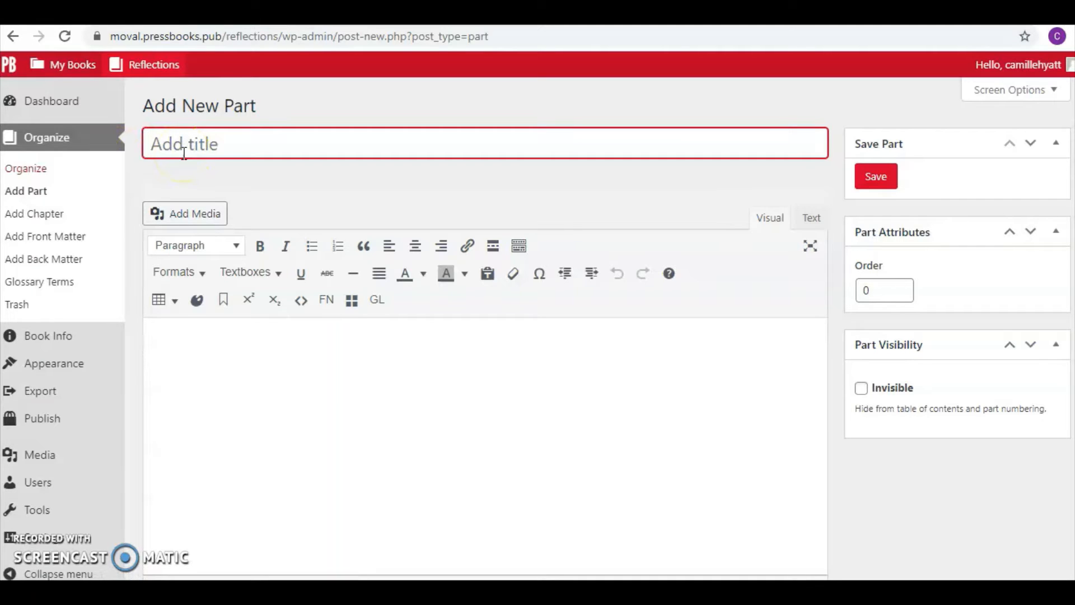
{"action": "type", "text": "Reflections"}
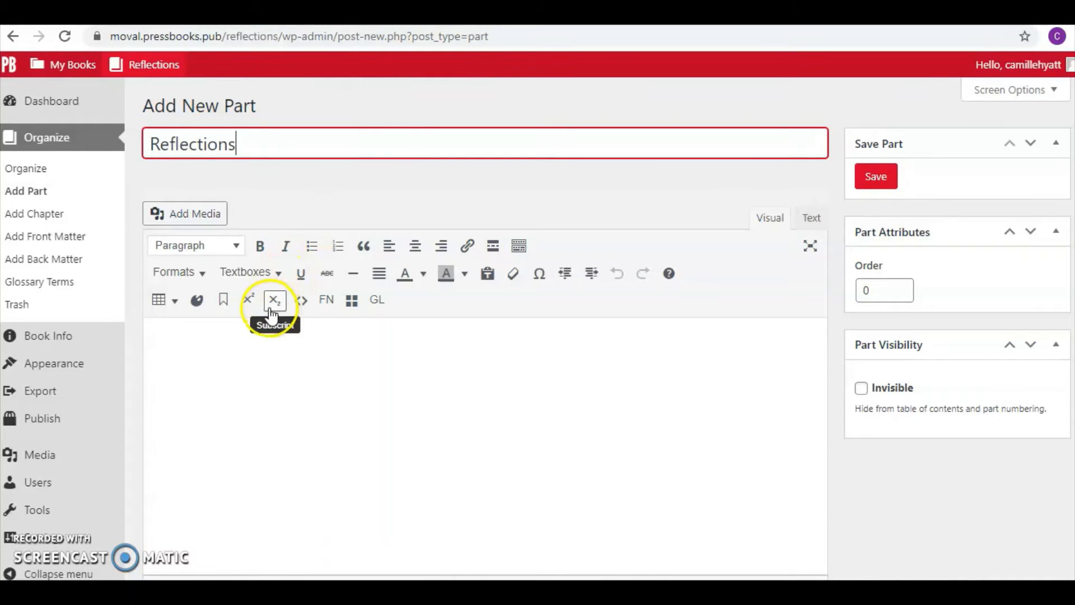
Paste the copied short story text into the body of the new part
{"action": "left_click", "coordinate": [233, 329]}
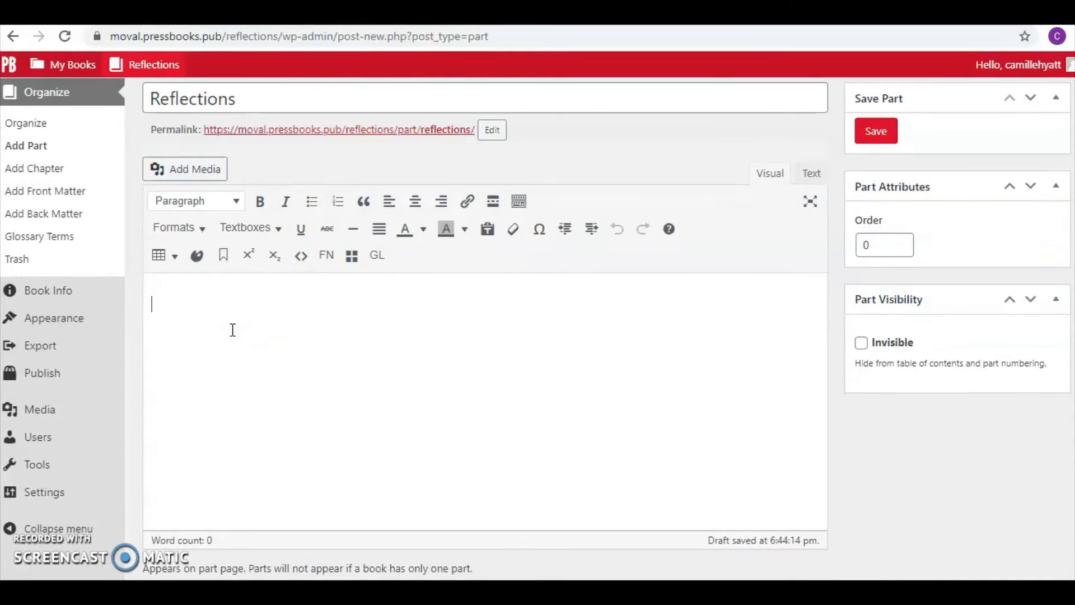
{"action": "scroll", "coordinate": [233, 329], "scroll_direction": "down", "scroll_amount": 1}
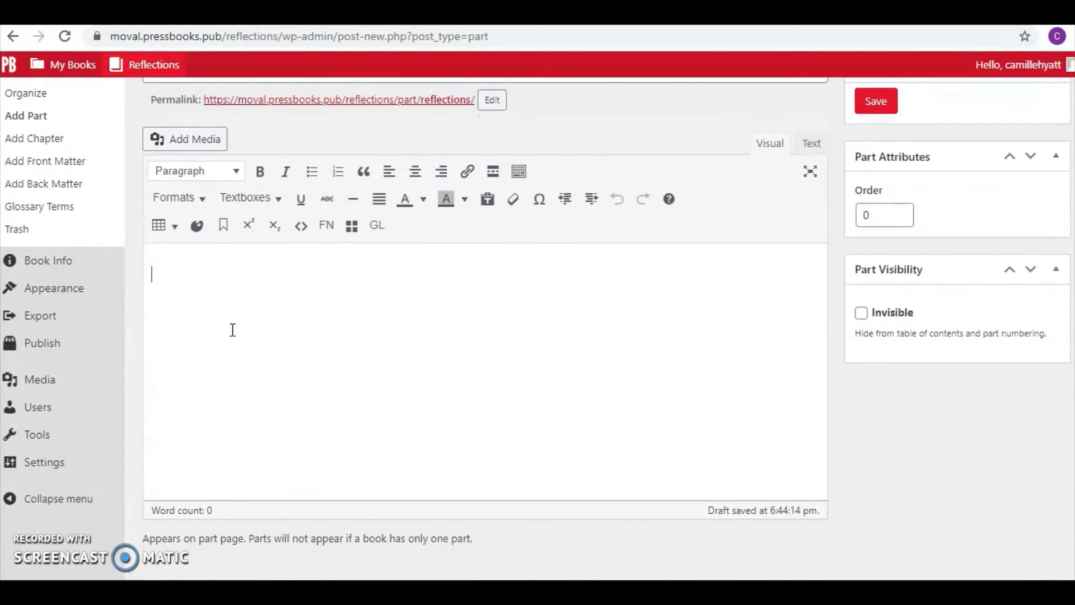
{"action": "scroll", "coordinate": [233, 329], "scroll_direction": "down", "scroll_amount": 1}
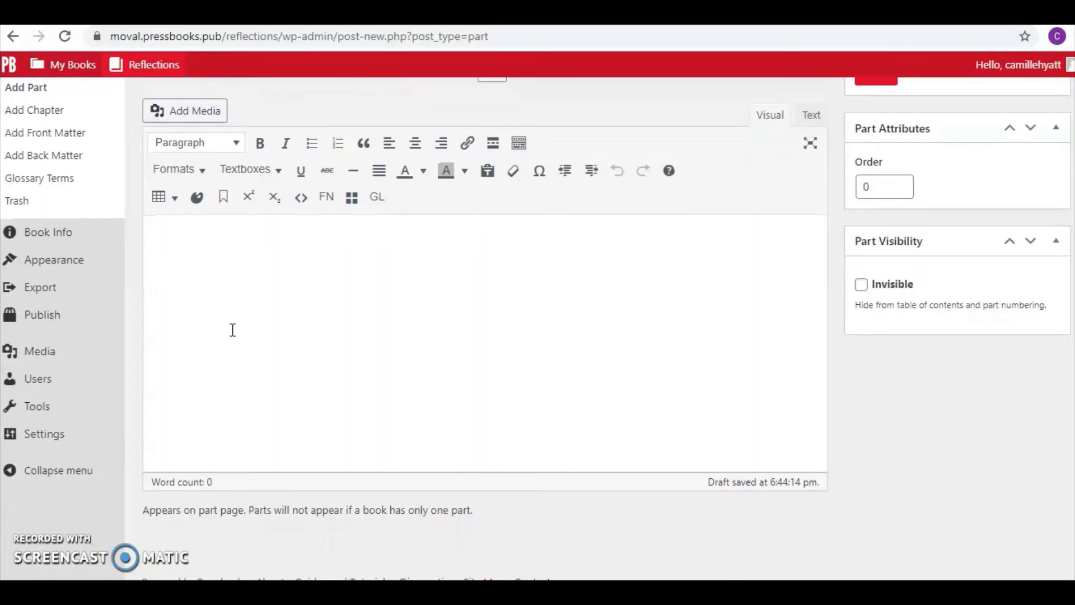
{"action": "scroll", "coordinate": [233, 329], "scroll_direction": "down", "scroll_amount": 1}
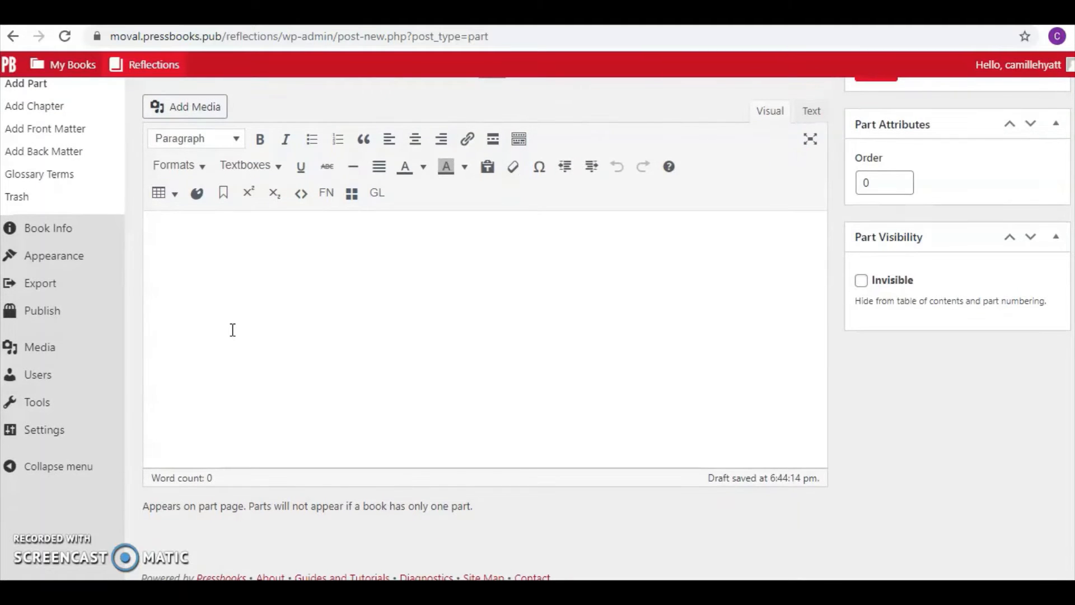
{"action": "key", "text": "ctrl+v"}
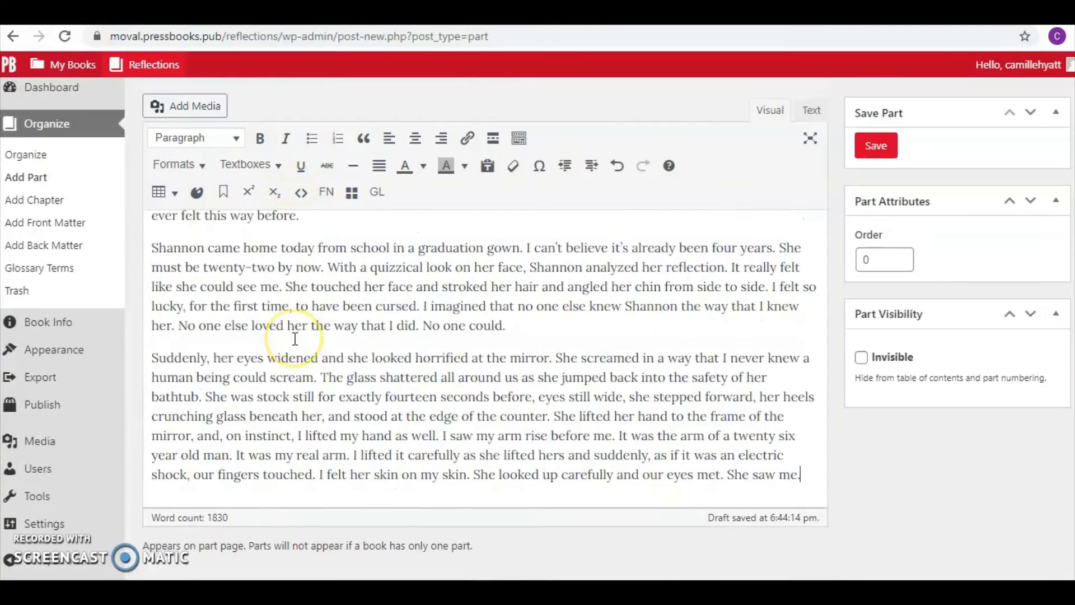
Review the pasted story text in the part's body from its end back to its beginning
{"action": "scroll", "coordinate": [295, 338], "scroll_direction": "down", "scroll_amount": 1}
{"action": "scroll", "coordinate": [295, 338], "scroll_direction": "up", "scroll_amount": 6}
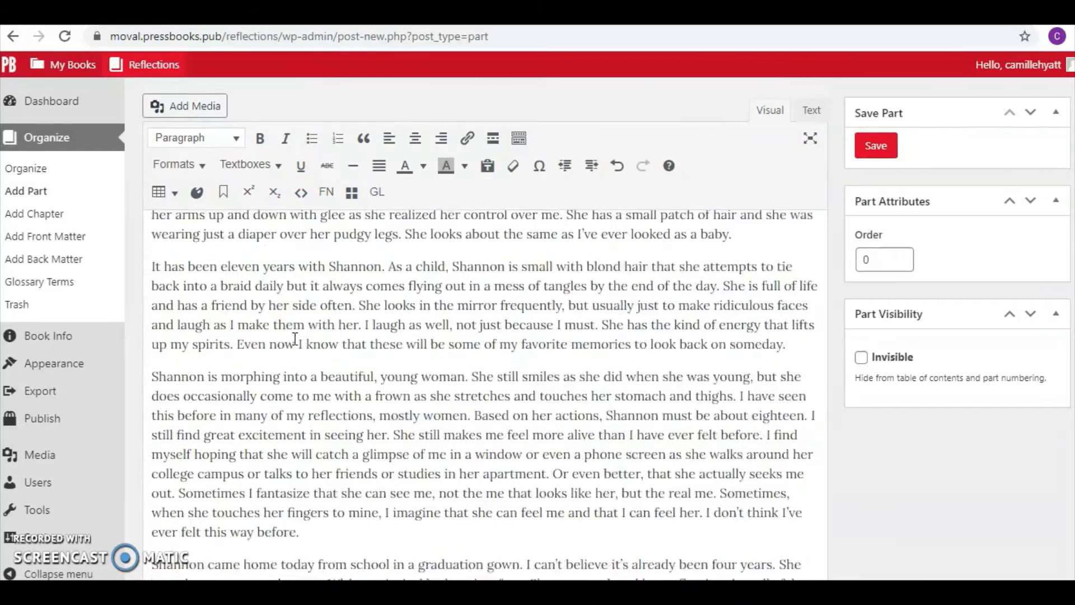
{"action": "scroll", "coordinate": [296, 339], "scroll_direction": "up", "scroll_amount": 15}
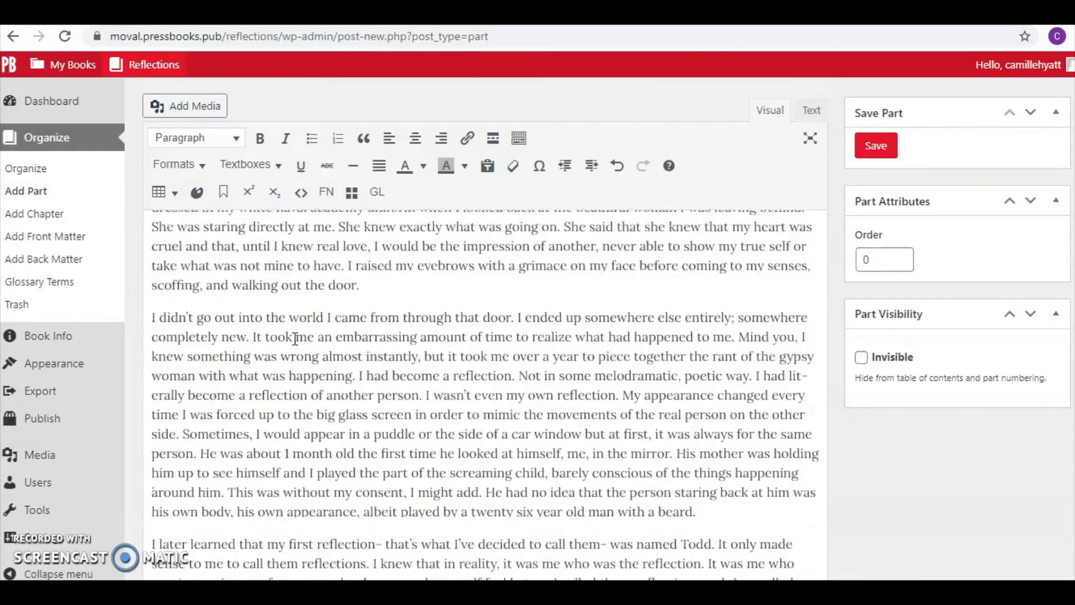
{"action": "scroll", "coordinate": [295, 339], "scroll_direction": "up", "scroll_amount": 10}
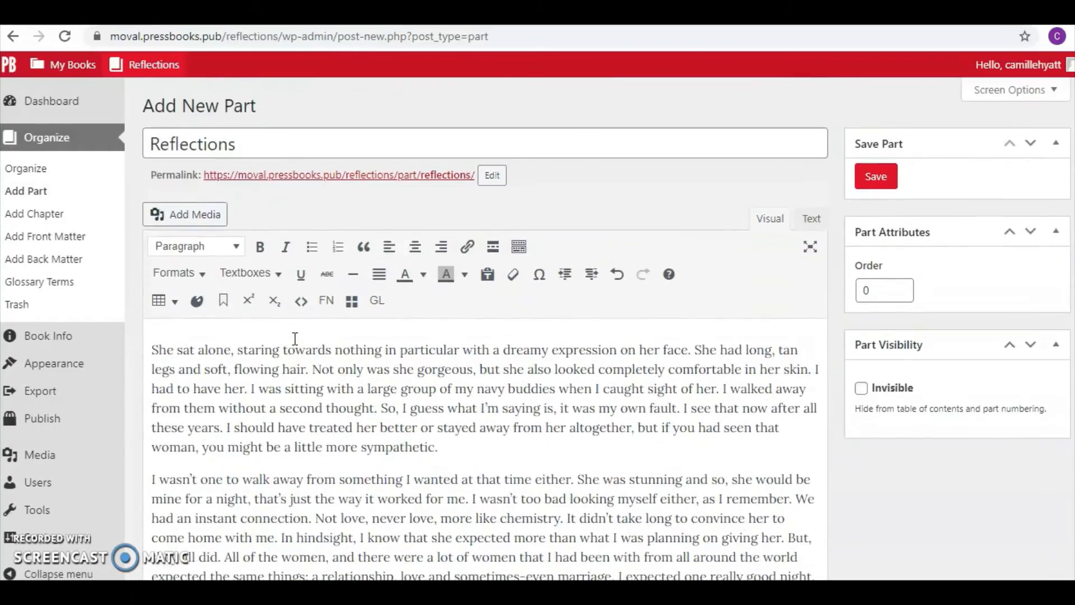
{"action": "left_click", "coordinate": [155, 333]}
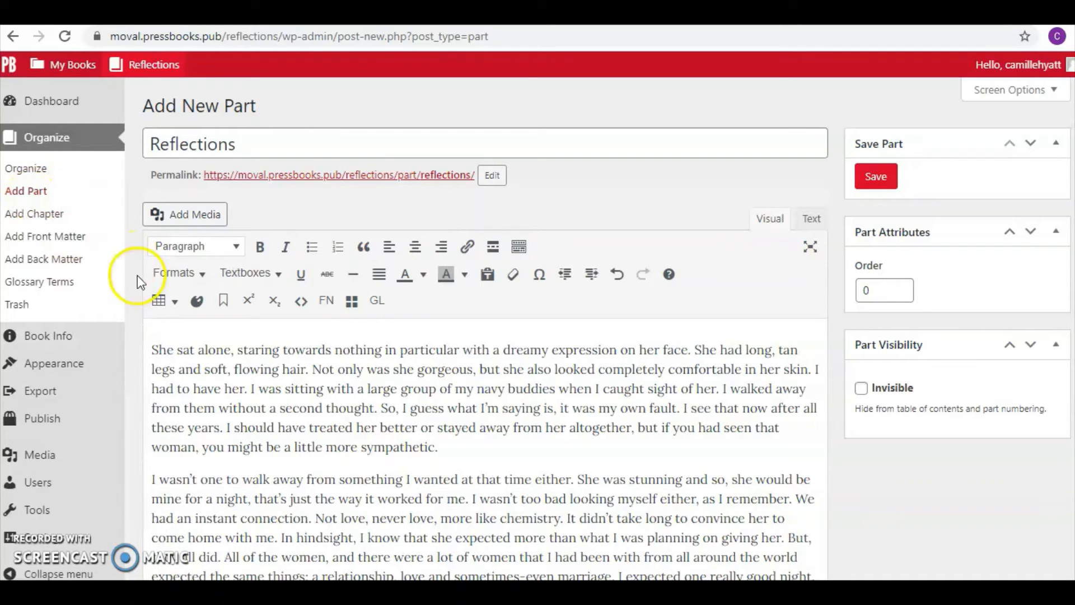
{"action": "scroll", "coordinate": [131, 305], "scroll_direction": "down", "scroll_amount": 2}
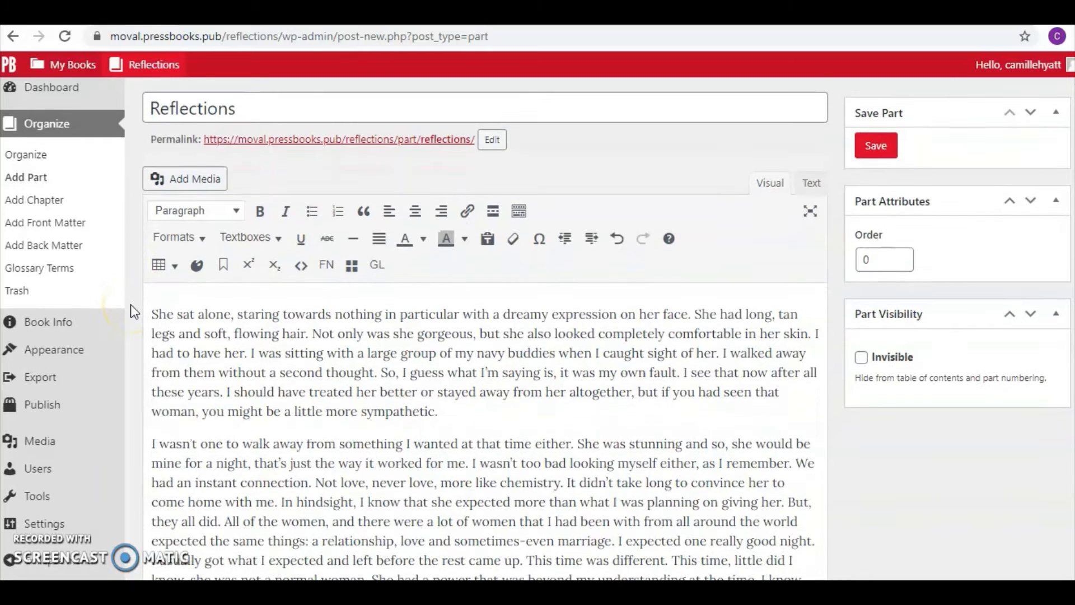
{"action": "scroll", "coordinate": [130, 311], "scroll_direction": "down", "scroll_amount": 1}
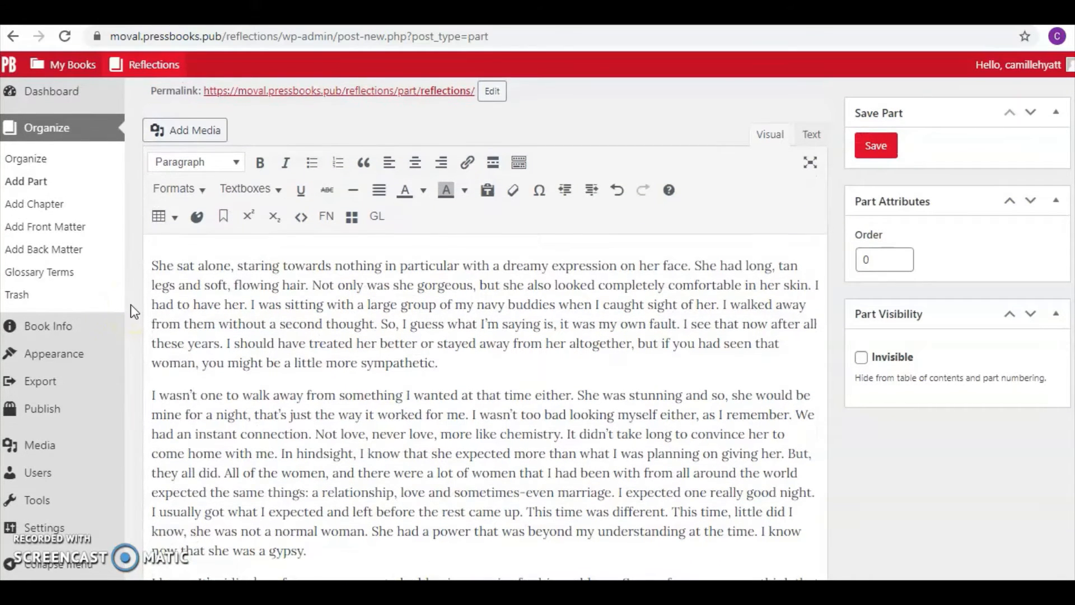
Save the new Reflections part containing the short story
{"action": "scroll", "coordinate": [130, 306], "scroll_direction": "up", "scroll_amount": 1}
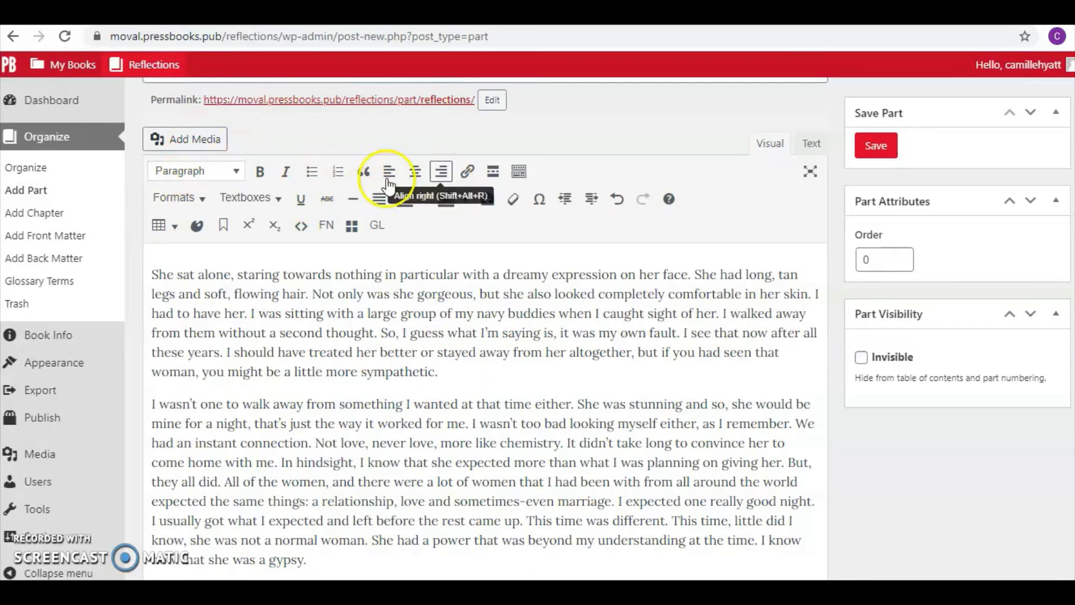
{"action": "scroll", "coordinate": [234, 325], "scroll_direction": "down", "scroll_amount": 1}
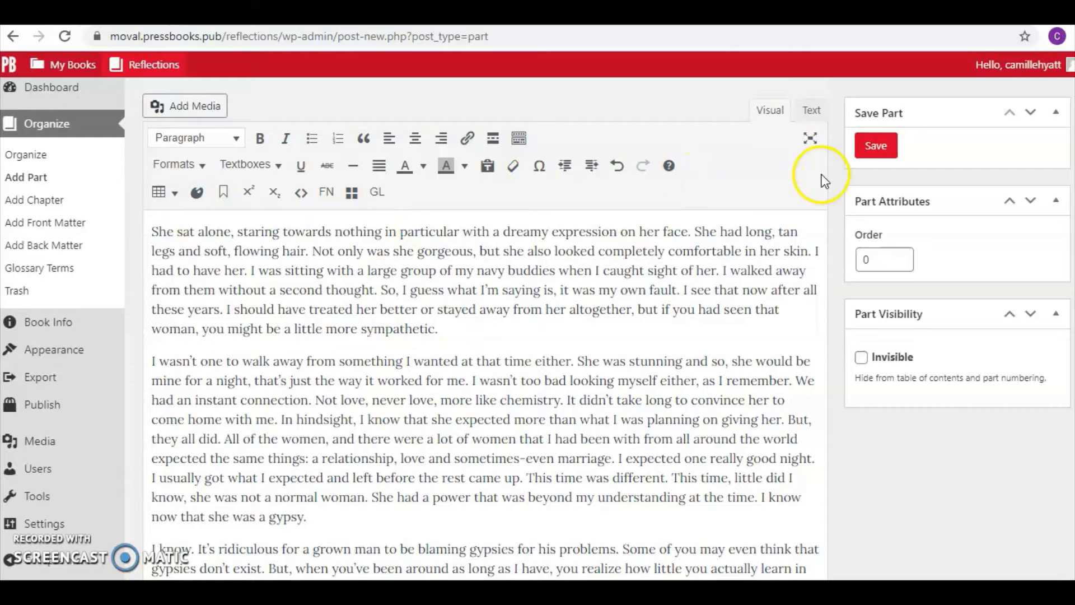
{"action": "left_click", "coordinate": [878, 147]}
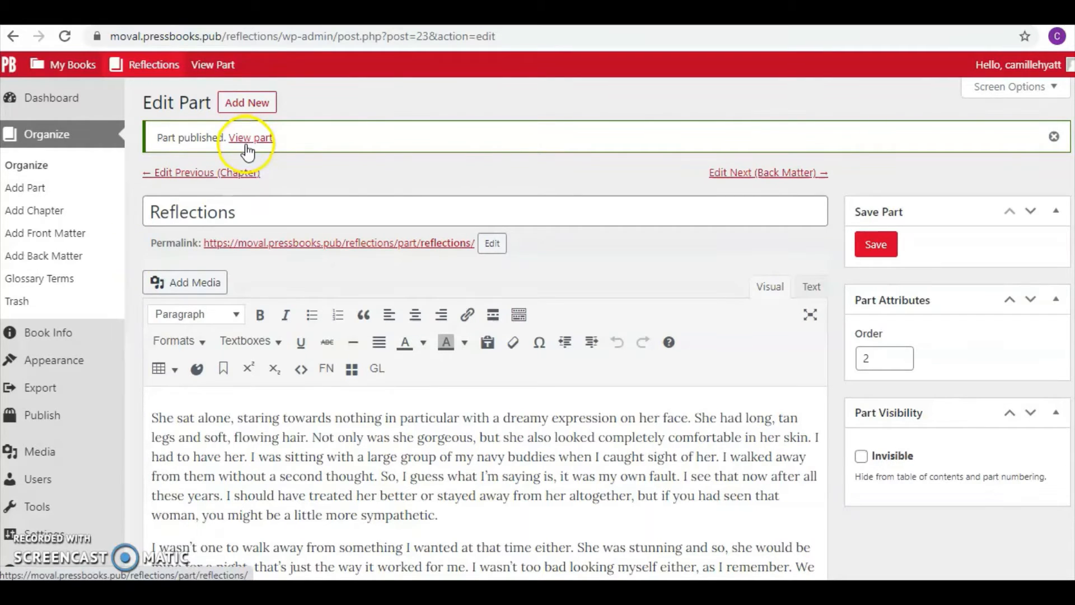
Start a new back matter section titled About the Author
{"action": "left_click", "coordinate": [68, 258]}
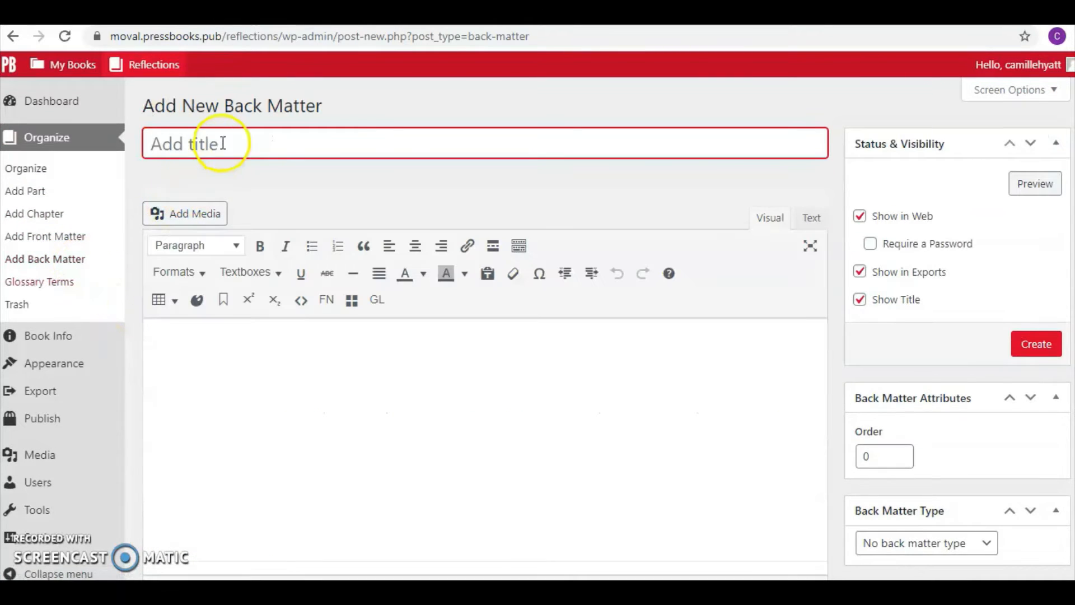
{"action": "type", "text": "About the"}
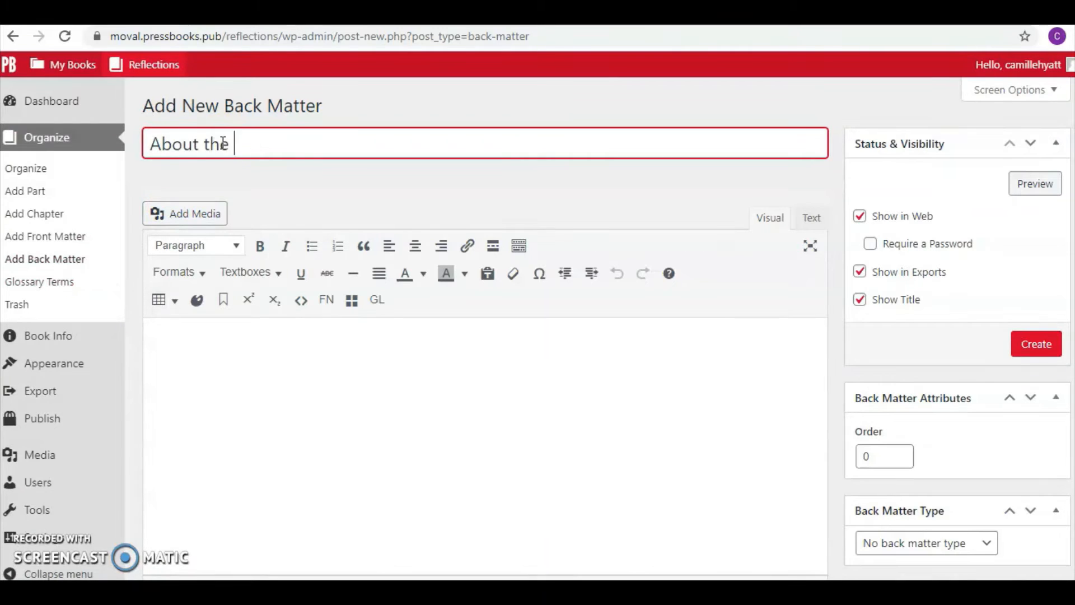
{"action": "type", "text": " Author"}
Write in the body that the author, given by full name, is a Librarian at the Moreno Valley Public Library, and create the back matter
{"action": "left_click", "coordinate": [250, 312]}
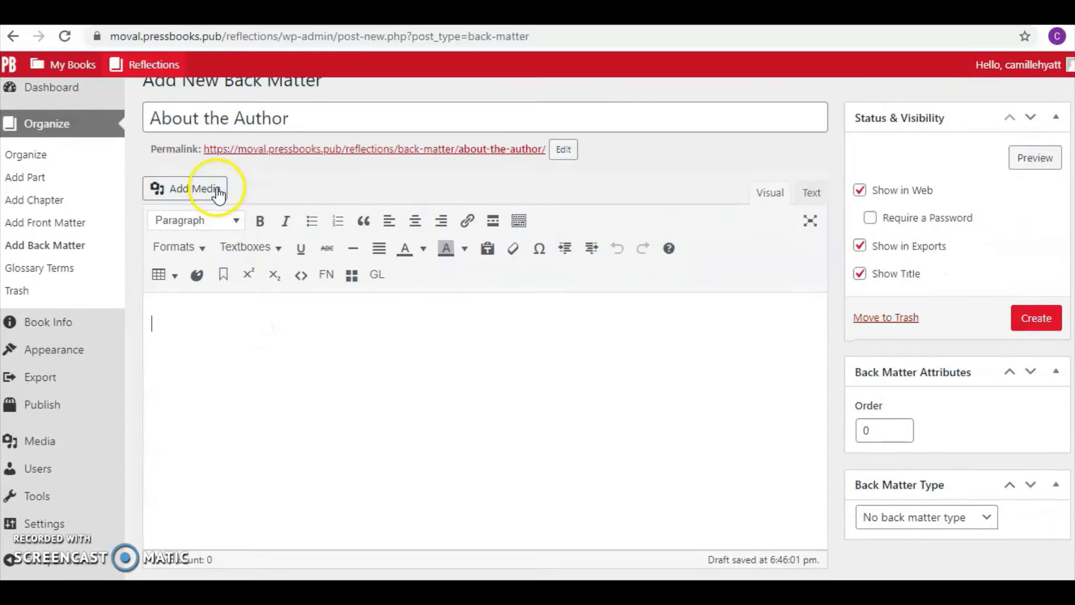
{"action": "left_click", "coordinate": [197, 331]}
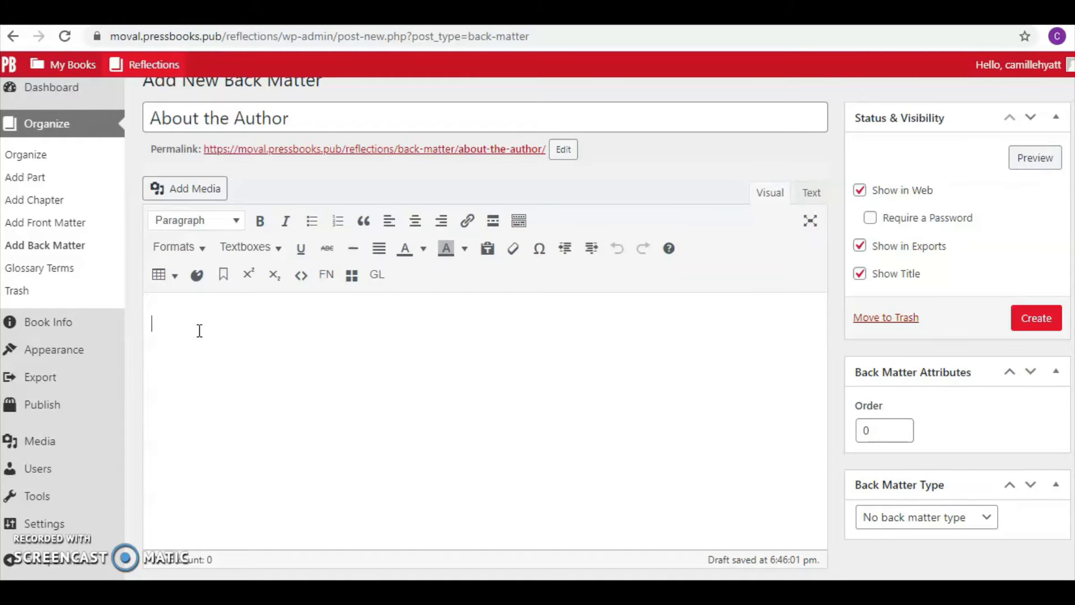
{"action": "scroll", "coordinate": [200, 330], "scroll_direction": "up", "scroll_amount": 1}
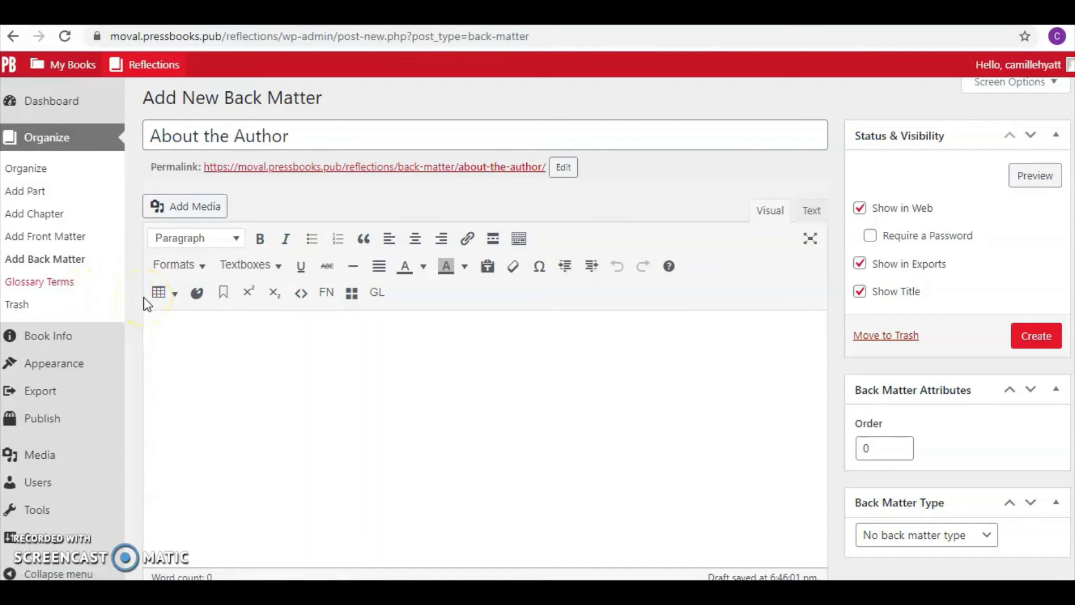
{"action": "left_click", "coordinate": [169, 336]}
{"action": "type", "text": "Camille Hyatt is a Librarian at the Moreno Valley Public Library."}
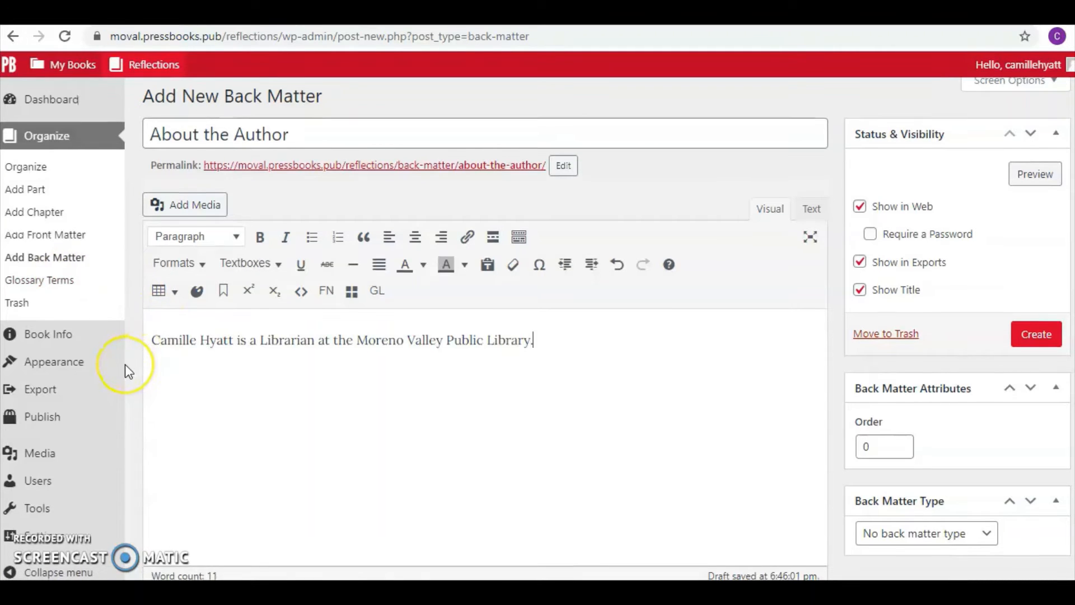
{"action": "scroll", "coordinate": [125, 364], "scroll_direction": "down", "scroll_amount": 1}
{"action": "scroll", "coordinate": [125, 364], "scroll_direction": "up", "scroll_amount": 1}
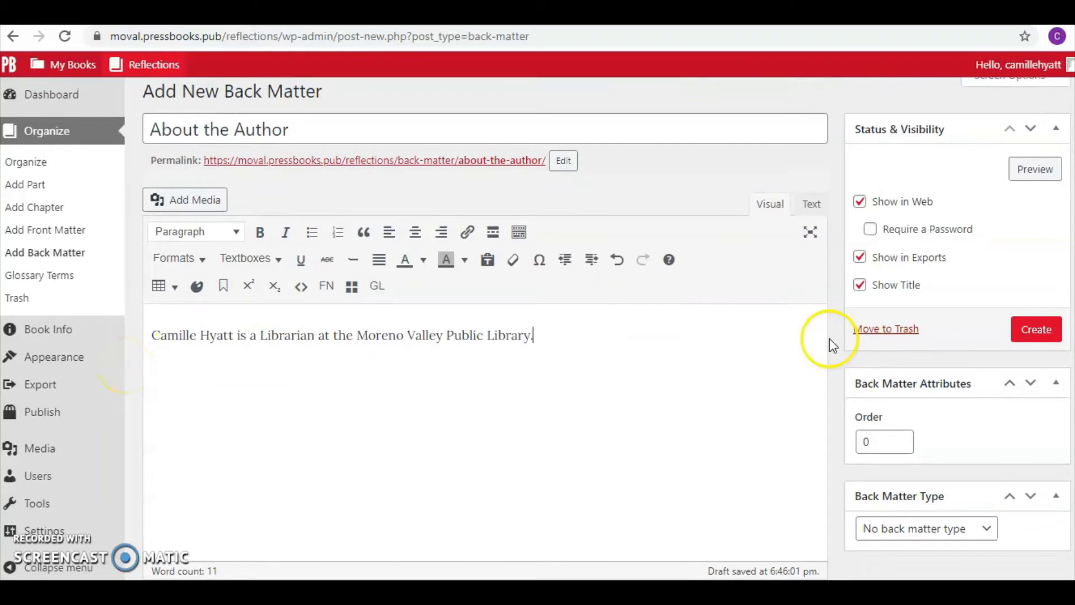
{"action": "left_click", "coordinate": [1022, 333]}
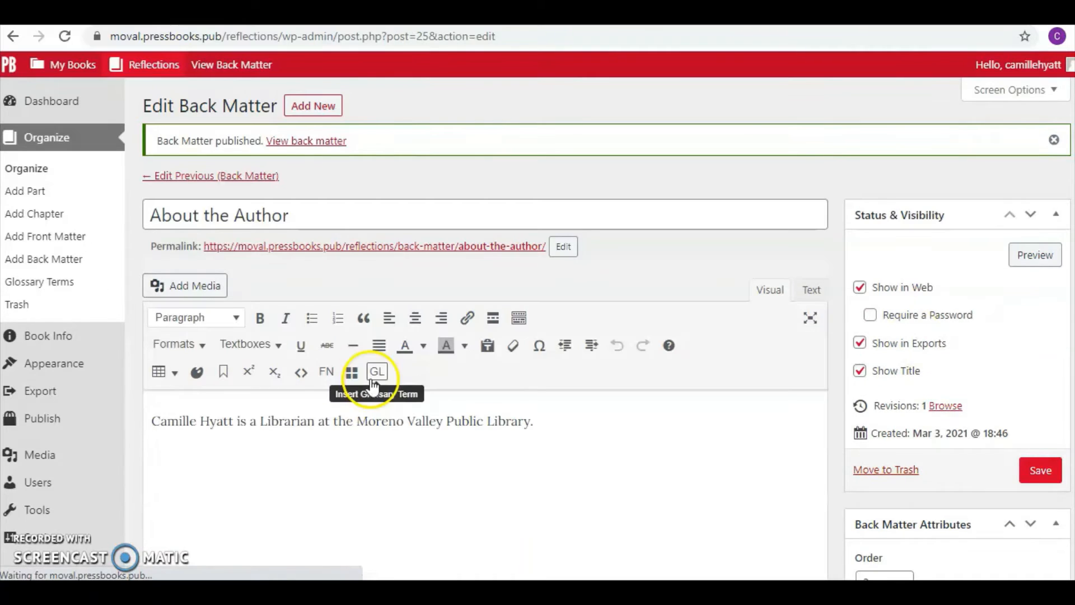
Open the book information and look through its general fields, from title and contributors to publisher, ISBN and language
{"action": "scroll", "coordinate": [138, 315], "scroll_direction": "down", "scroll_amount": 1}
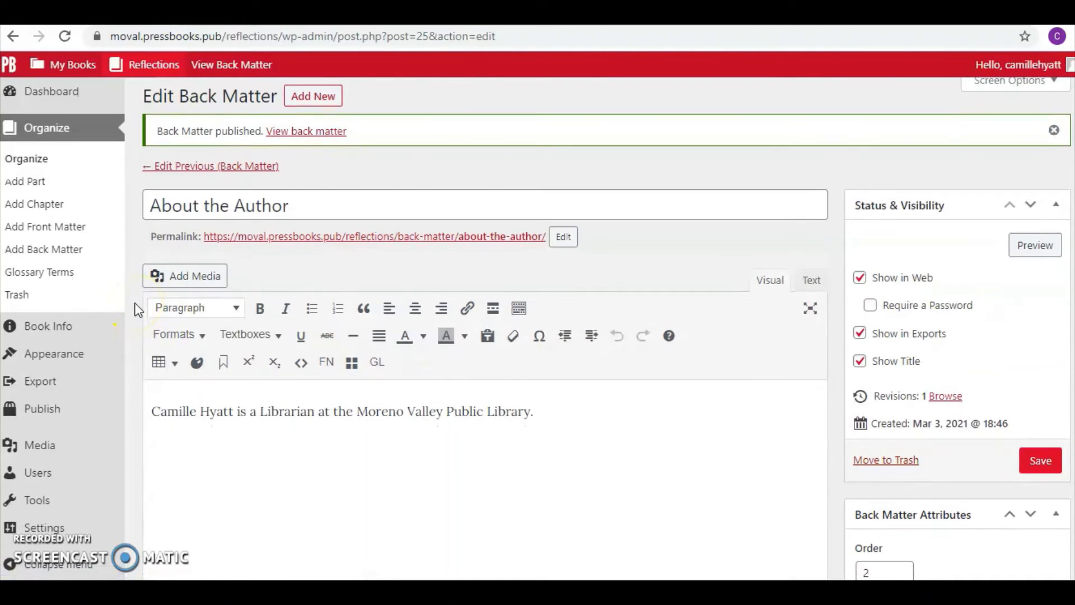
{"action": "left_click", "coordinate": [69, 327]}
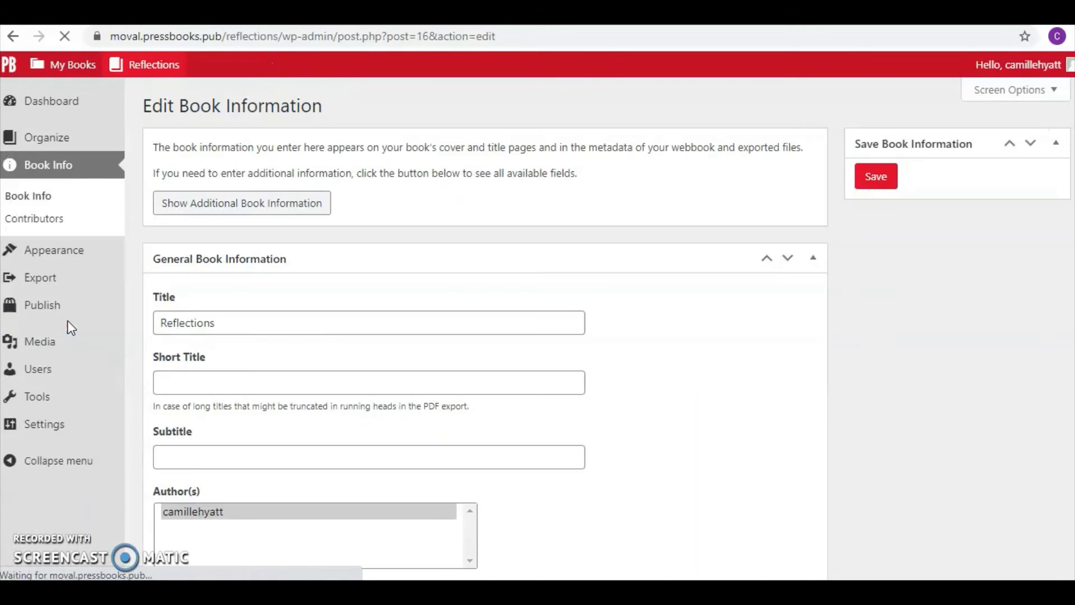
{"action": "scroll", "coordinate": [137, 336], "scroll_direction": "down", "scroll_amount": 2}
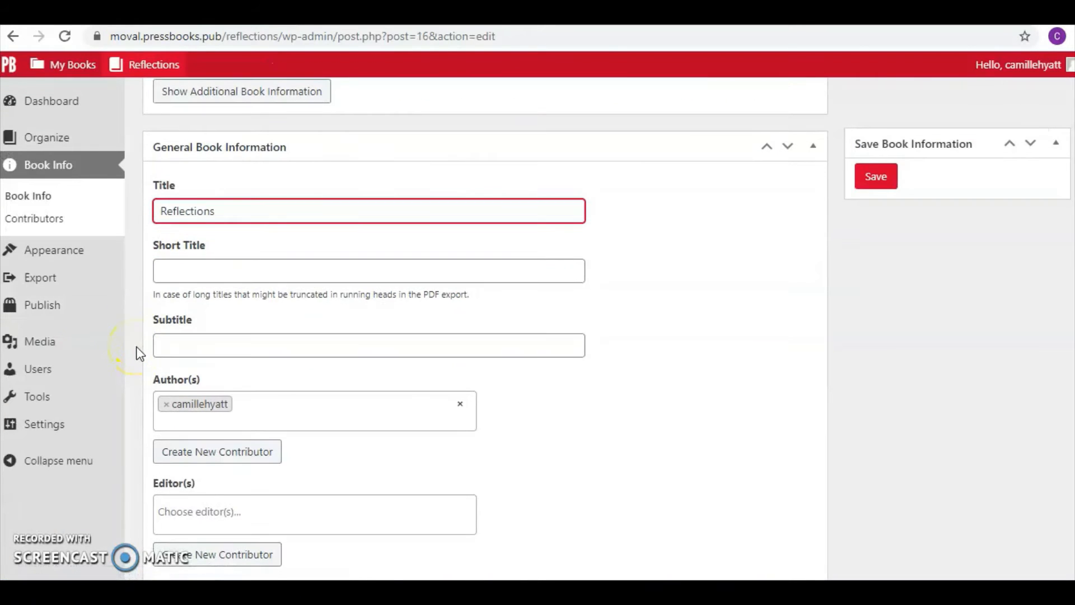
{"action": "scroll", "coordinate": [141, 353], "scroll_direction": "down", "scroll_amount": 2}
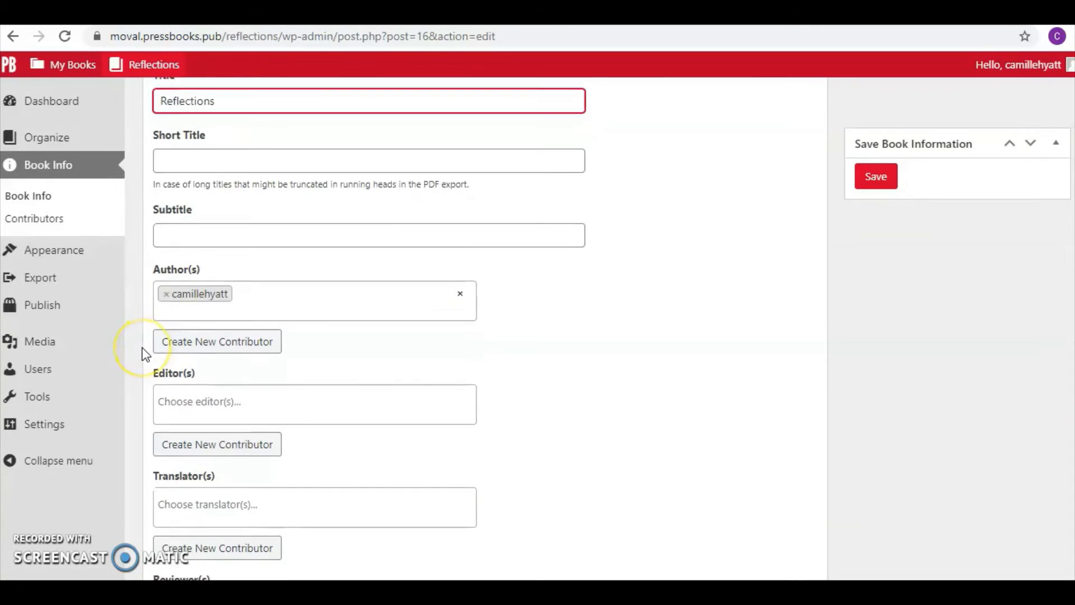
{"action": "scroll", "coordinate": [144, 354], "scroll_direction": "down", "scroll_amount": 4}
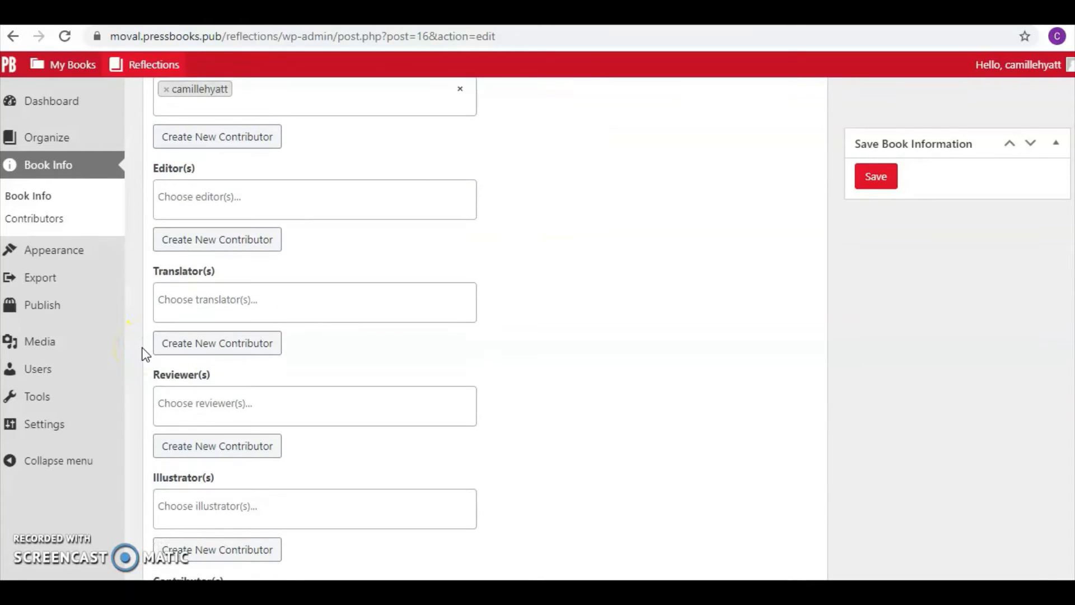
{"action": "scroll", "coordinate": [141, 387], "scroll_direction": "down", "scroll_amount": 5}
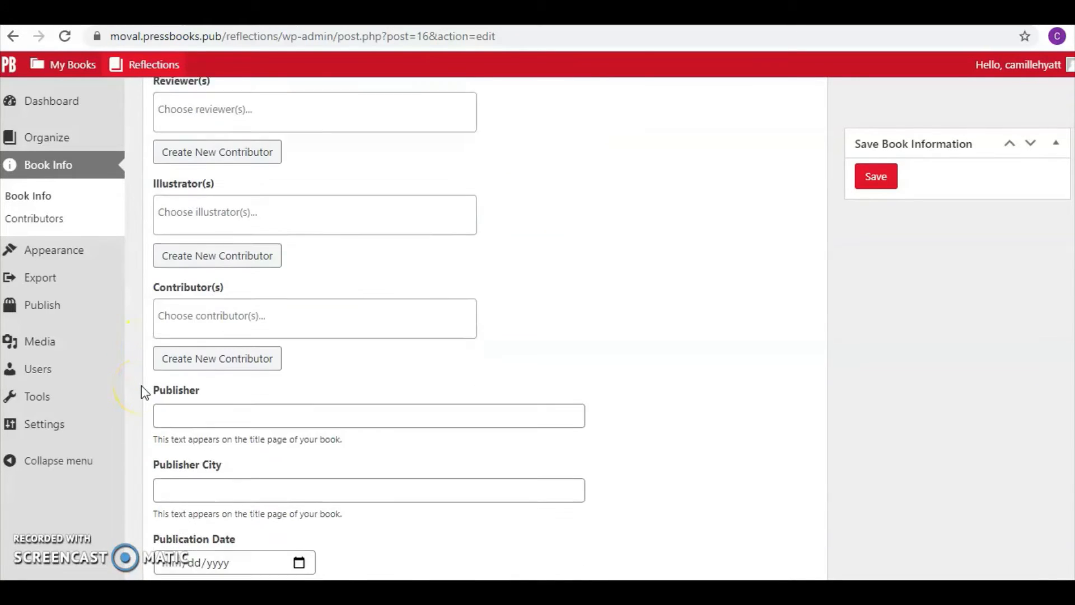
{"action": "scroll", "coordinate": [142, 390], "scroll_direction": "down", "scroll_amount": 4}
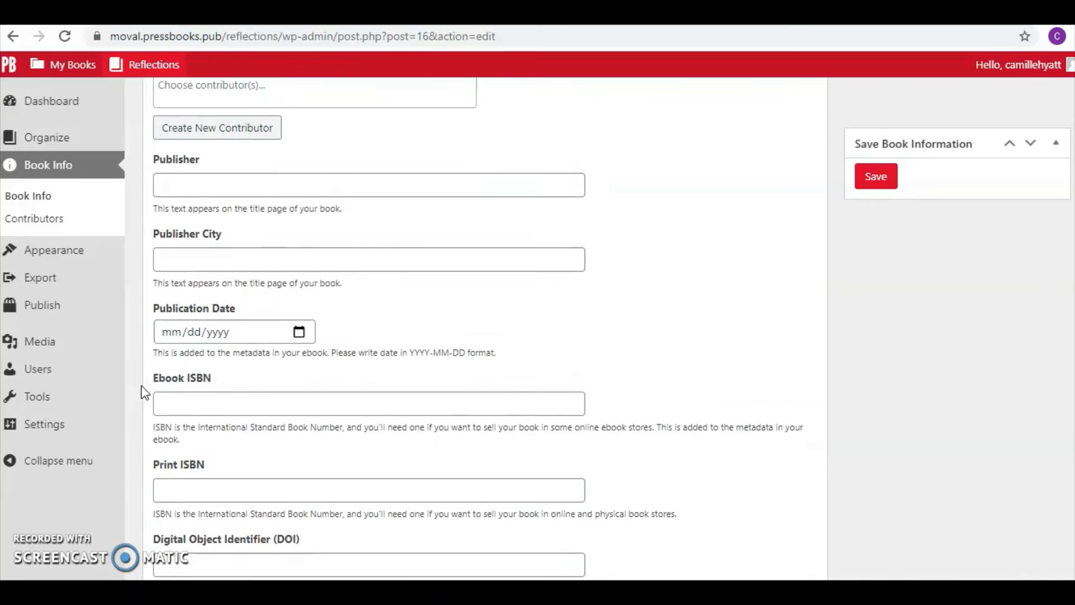
{"action": "scroll", "coordinate": [142, 386], "scroll_direction": "down", "scroll_amount": 2}
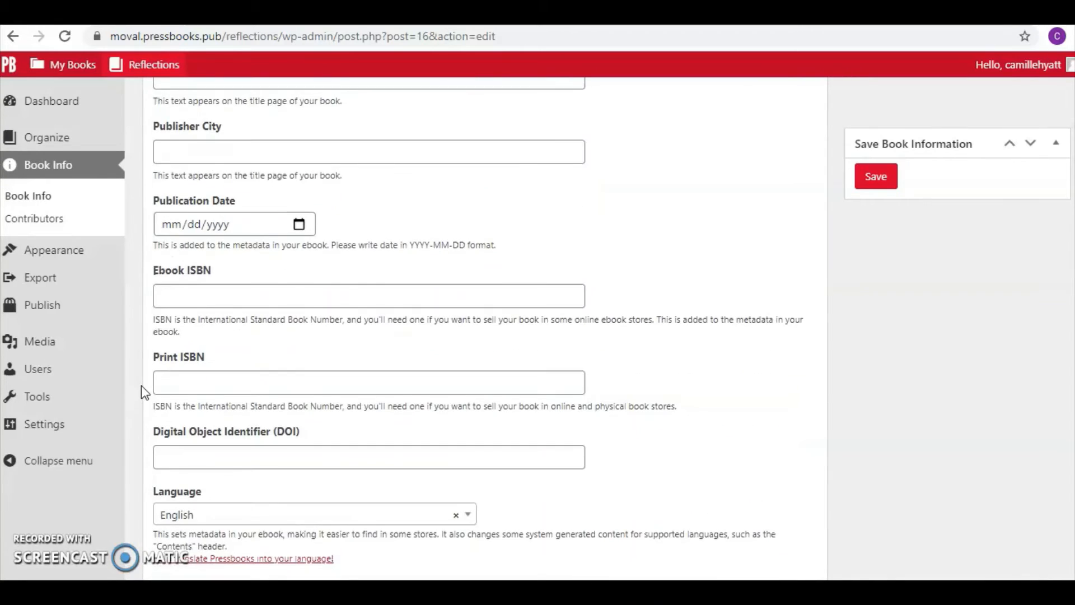
{"action": "scroll", "coordinate": [142, 385], "scroll_direction": "down", "scroll_amount": 5}
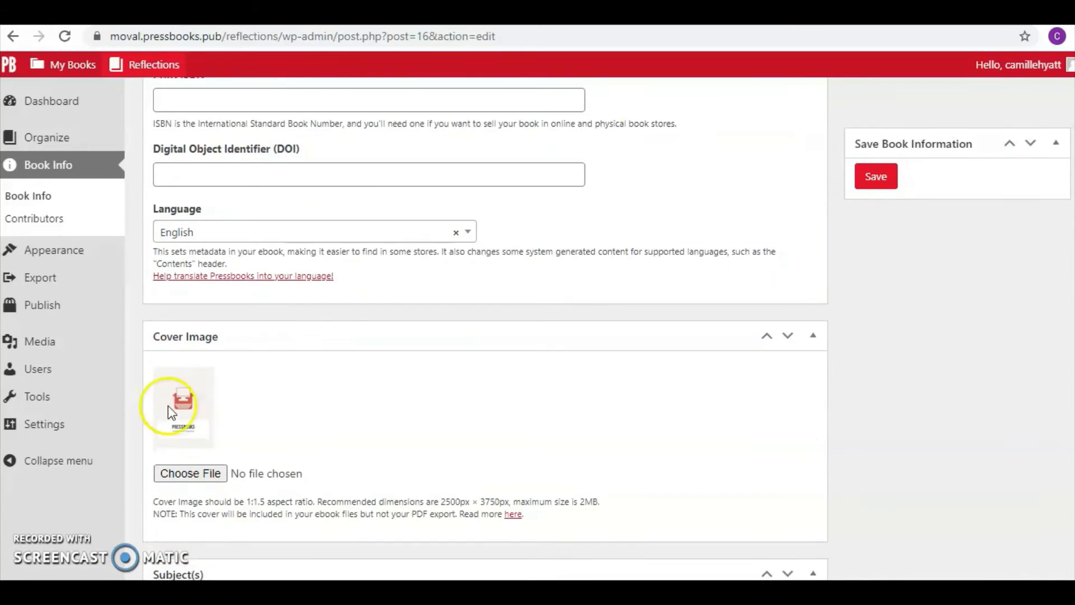
Try to set the Unsplash JPG from the Downloads folder as the book's cover image and save the book information
{"action": "scroll", "coordinate": [188, 428], "scroll_direction": "down", "scroll_amount": 1}
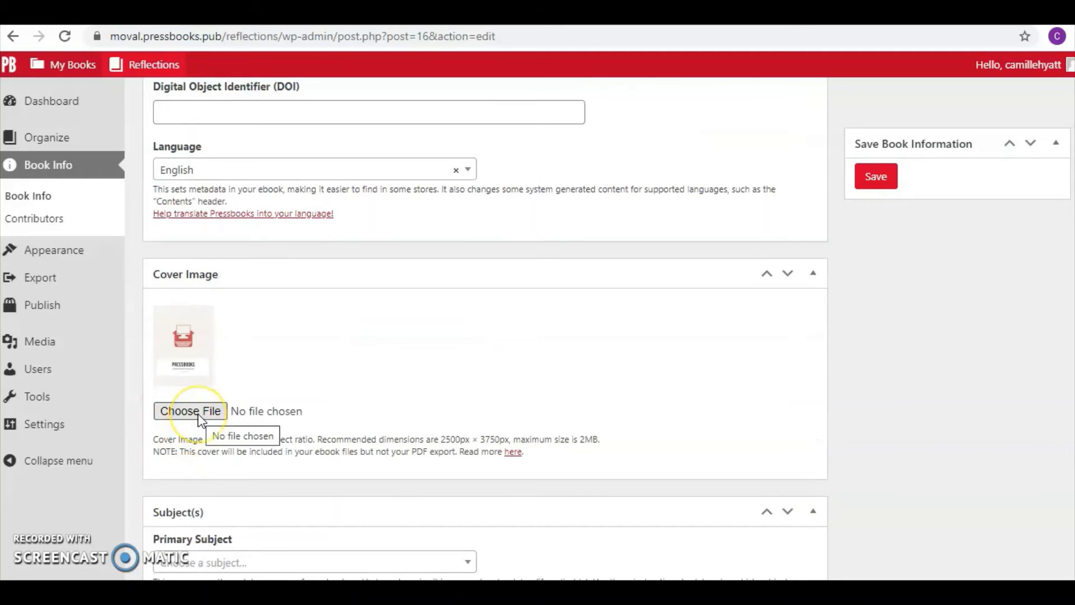
{"action": "scroll", "coordinate": [239, 366], "scroll_direction": "down", "scroll_amount": 1}
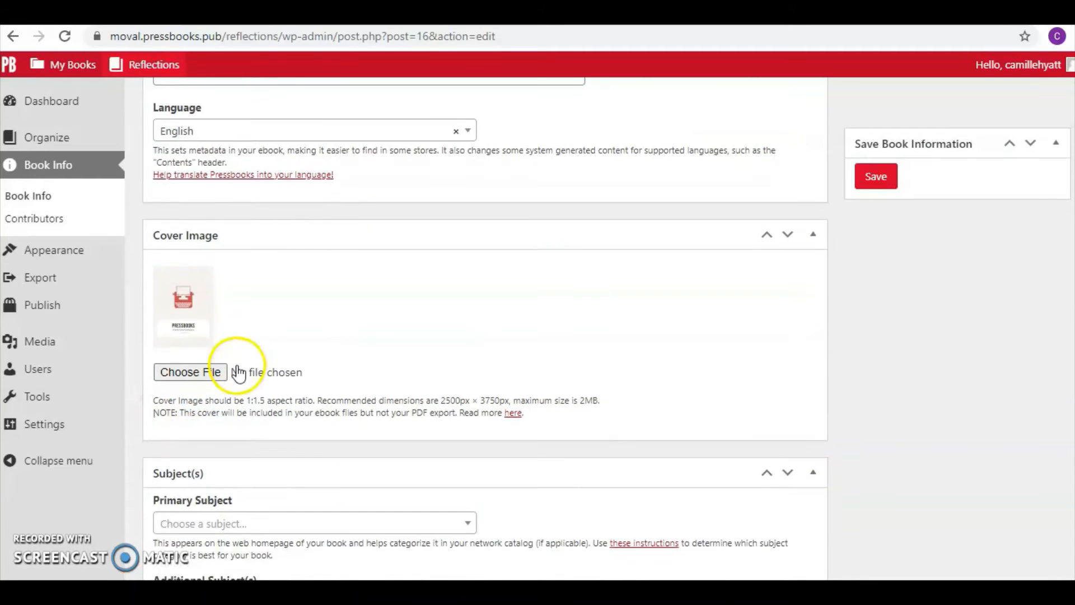
{"action": "scroll", "coordinate": [240, 370], "scroll_direction": "down", "scroll_amount": 1}
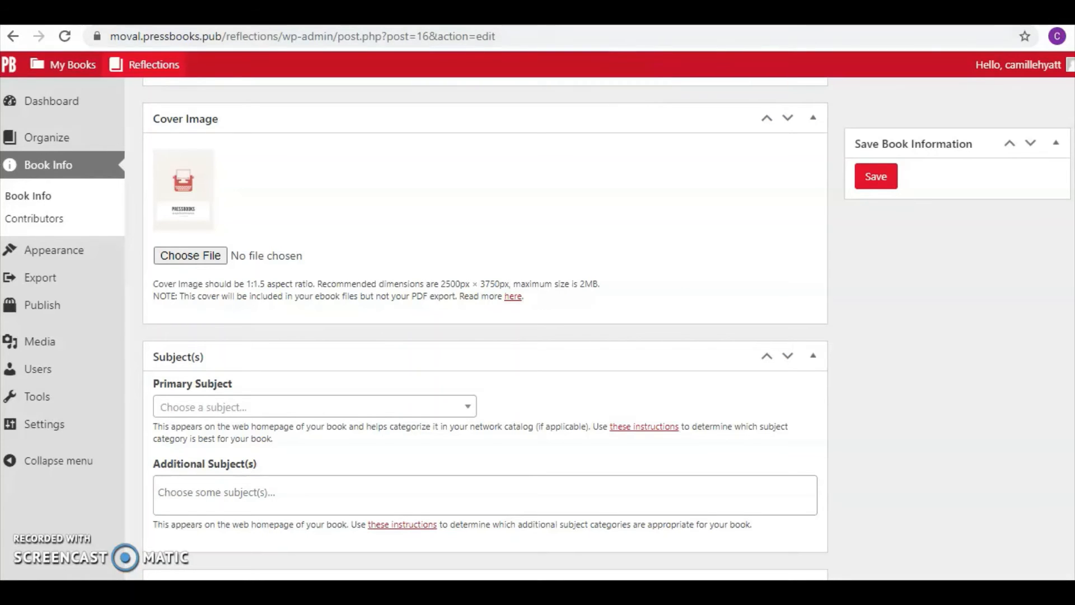
{"action": "left_click", "coordinate": [192, 253]}
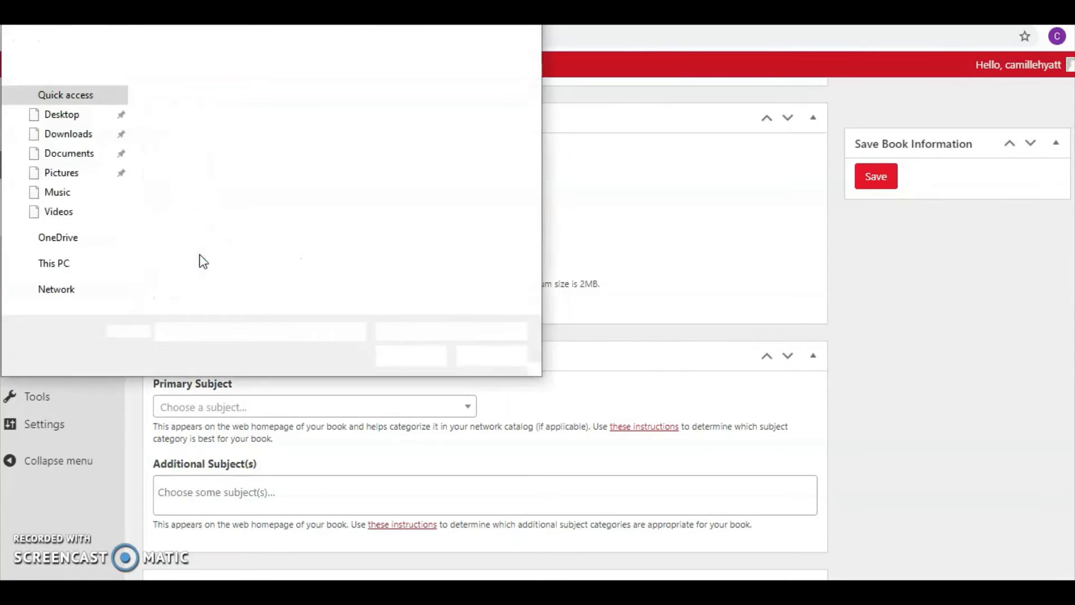
{"action": "left_click", "coordinate": [71, 134]}
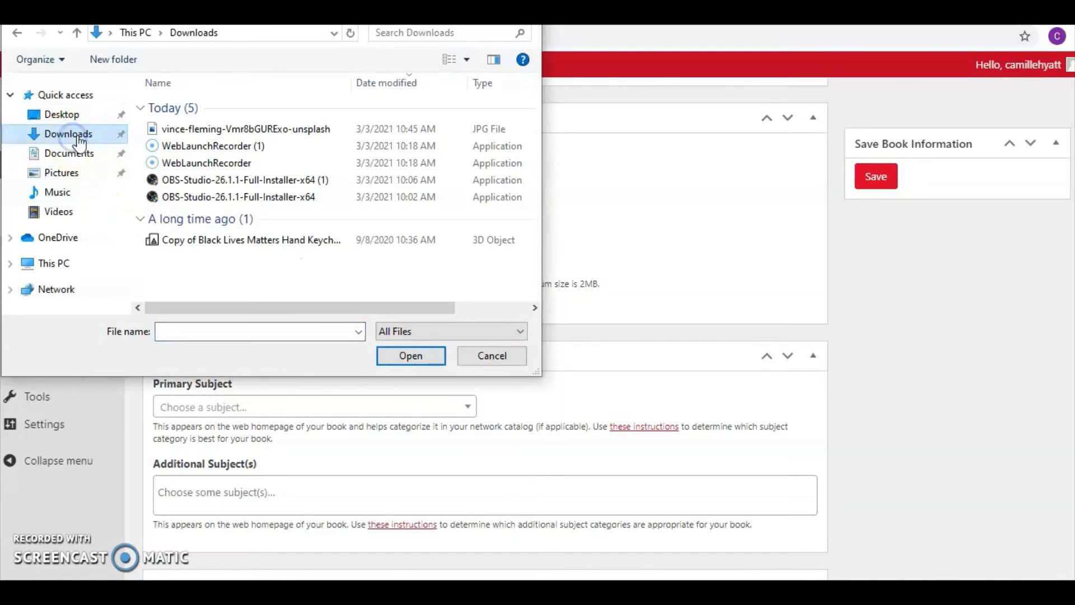
{"action": "left_click", "coordinate": [162, 129]}
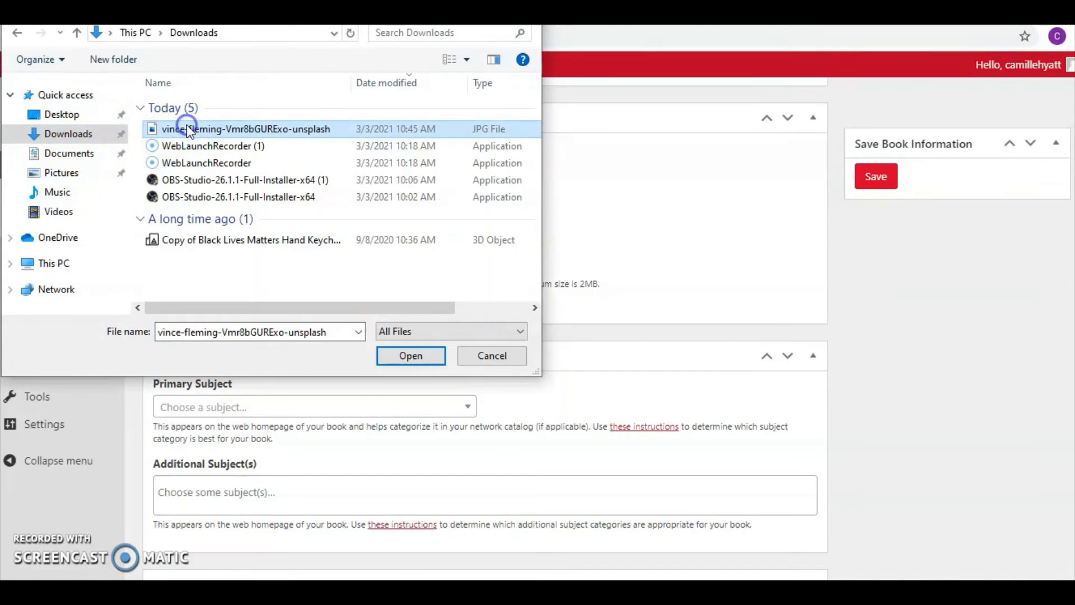
{"action": "left_click", "coordinate": [408, 356]}
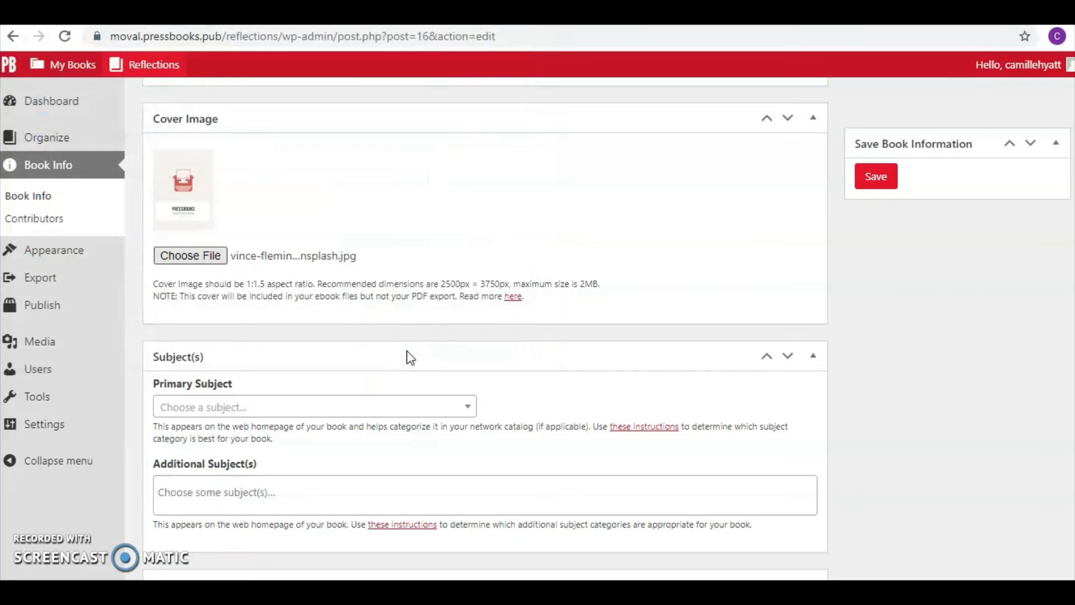
{"action": "left_click", "coordinate": [885, 184]}
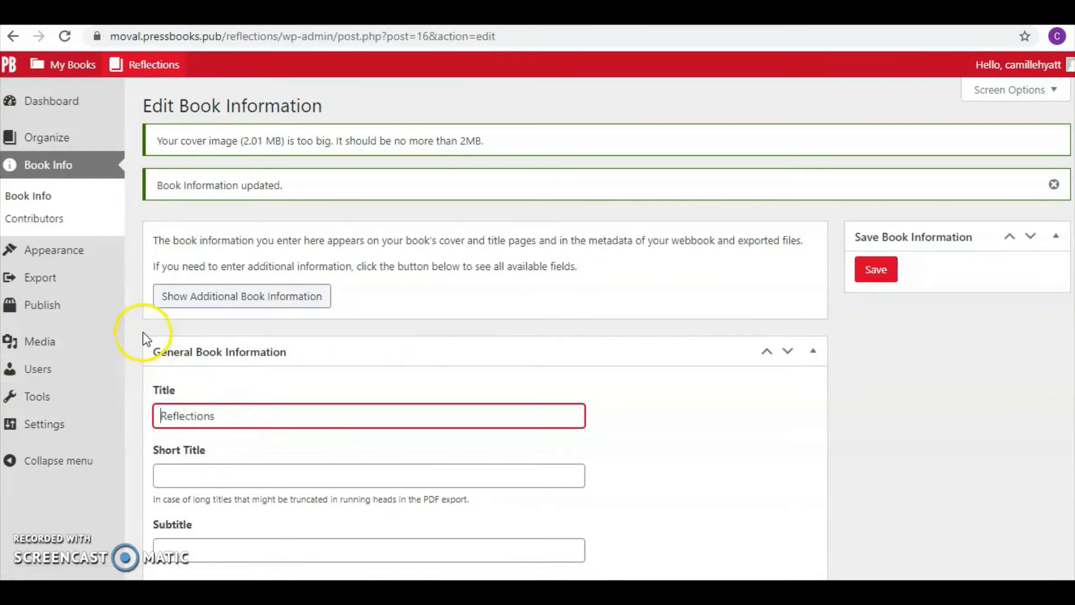
Open the book's theme gallery and browse the available theme designs
{"action": "mouse_move", "coordinate": [77, 263]}
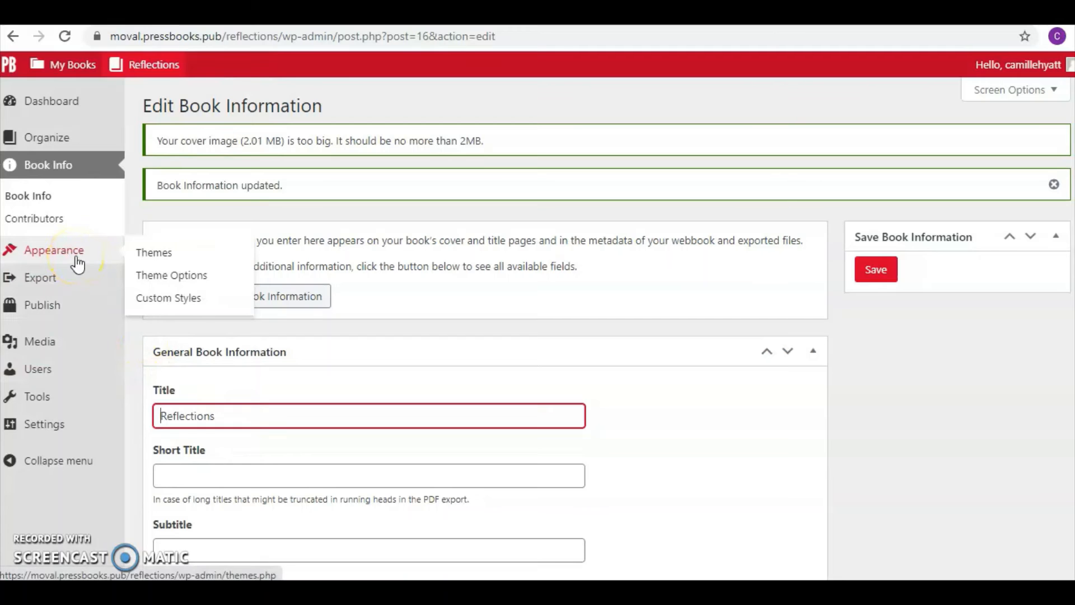
{"action": "left_click", "coordinate": [78, 263]}
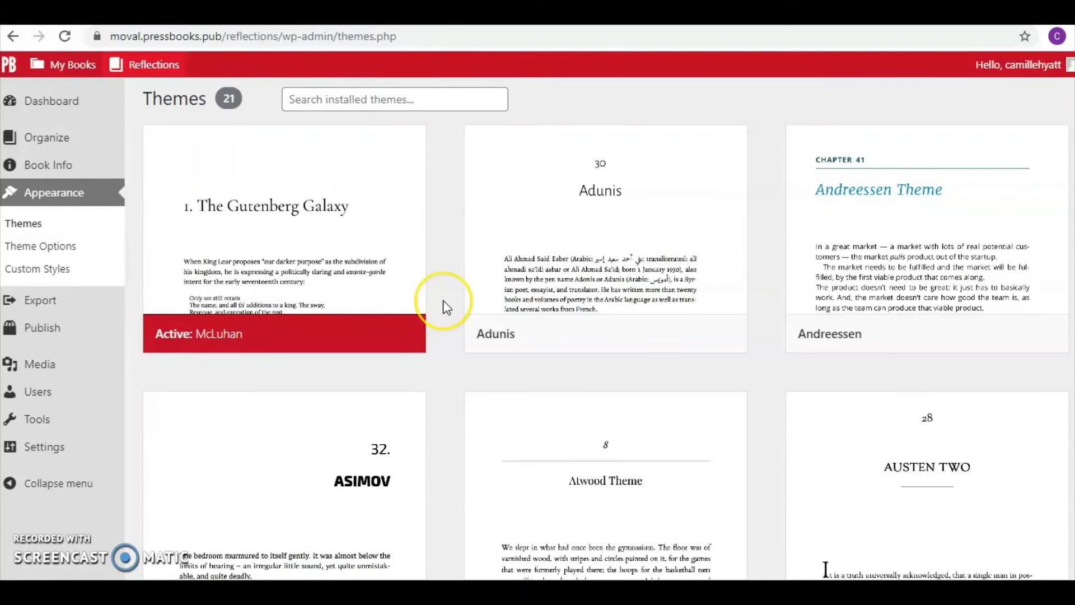
{"action": "scroll", "coordinate": [442, 300], "scroll_direction": "down", "scroll_amount": 2}
{"action": "scroll", "coordinate": [447, 307], "scroll_direction": "down", "scroll_amount": 4}
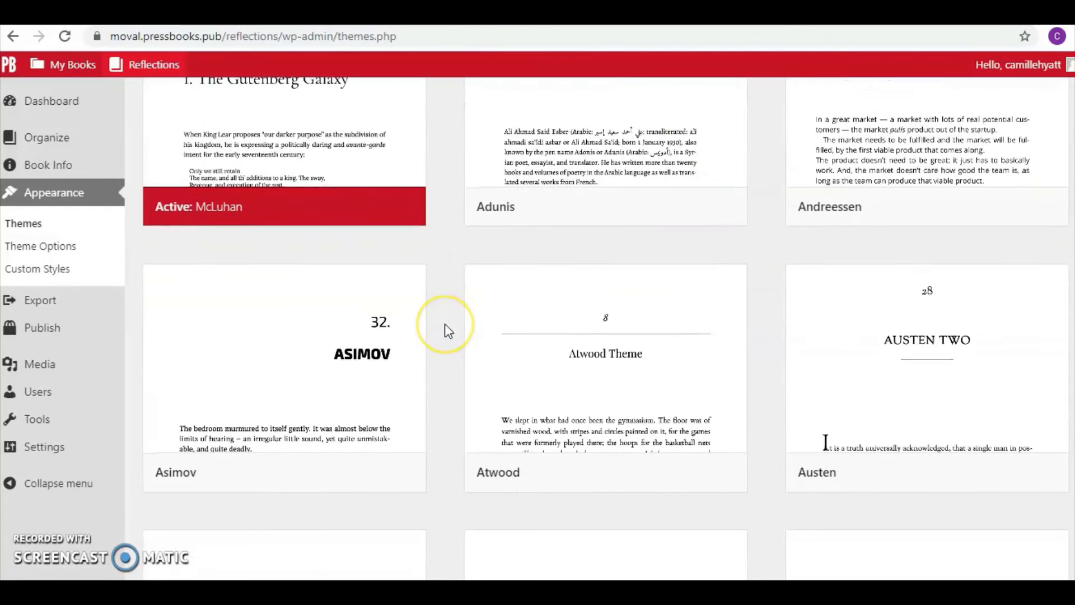
{"action": "scroll", "coordinate": [446, 328], "scroll_direction": "down", "scroll_amount": 4}
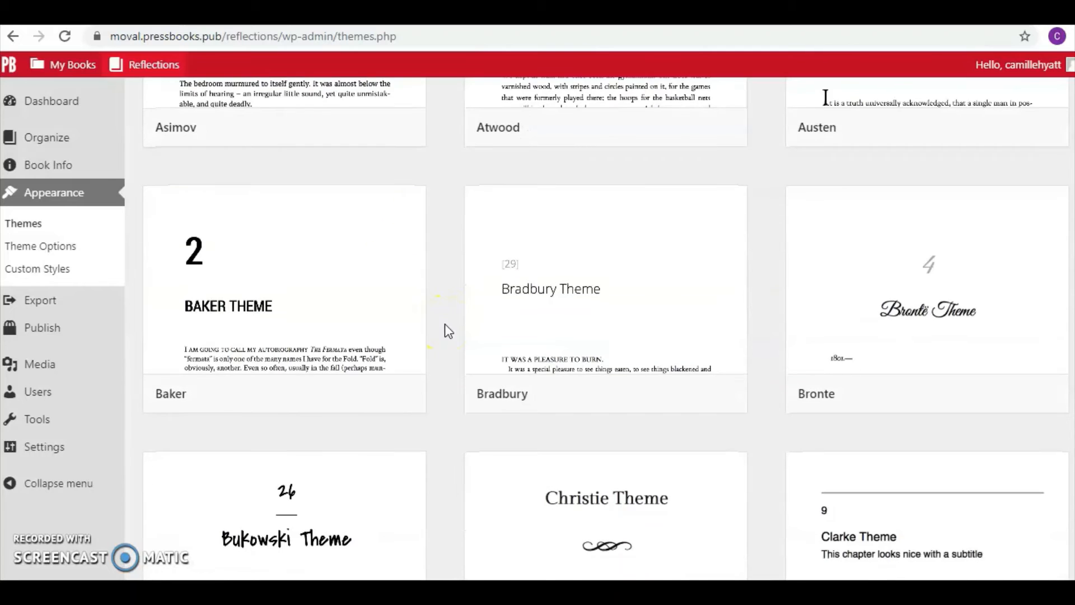
{"action": "scroll", "coordinate": [446, 328], "scroll_direction": "down", "scroll_amount": 1}
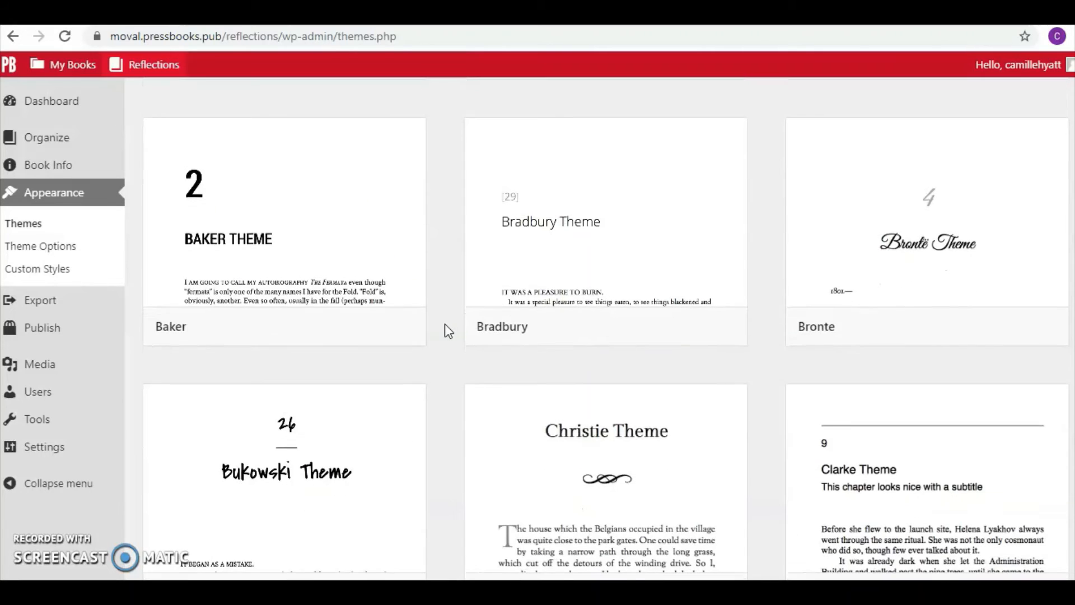
{"action": "scroll", "coordinate": [446, 326], "scroll_direction": "down", "scroll_amount": 1}
{"action": "scroll", "coordinate": [447, 328], "scroll_direction": "down", "scroll_amount": 1}
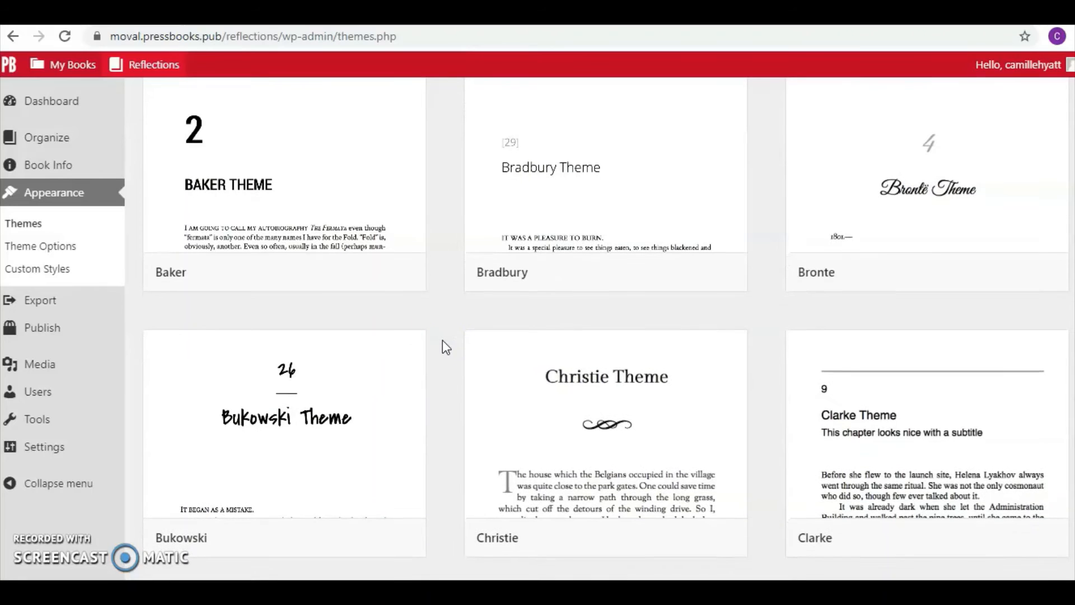
{"action": "scroll", "coordinate": [446, 348], "scroll_direction": "down", "scroll_amount": 1}
{"action": "scroll", "coordinate": [446, 347], "scroll_direction": "up", "scroll_amount": 1}
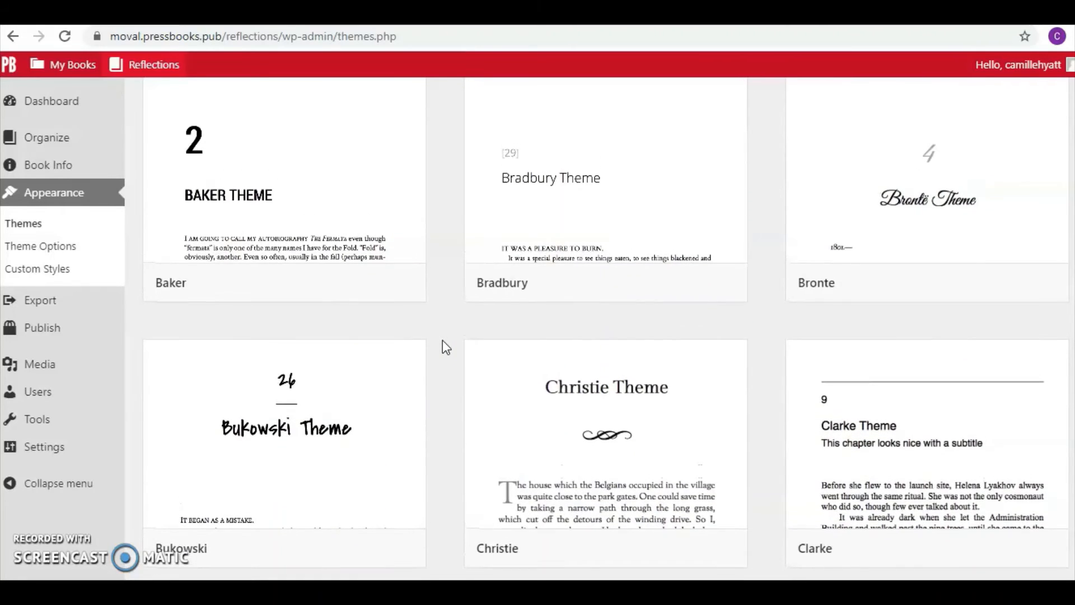
Find the Austen design among the installed themes and activate it for the Reflections book
{"action": "scroll", "coordinate": [446, 347], "scroll_direction": "down", "scroll_amount": 5}
{"action": "scroll", "coordinate": [442, 340], "scroll_direction": "down", "scroll_amount": 2}
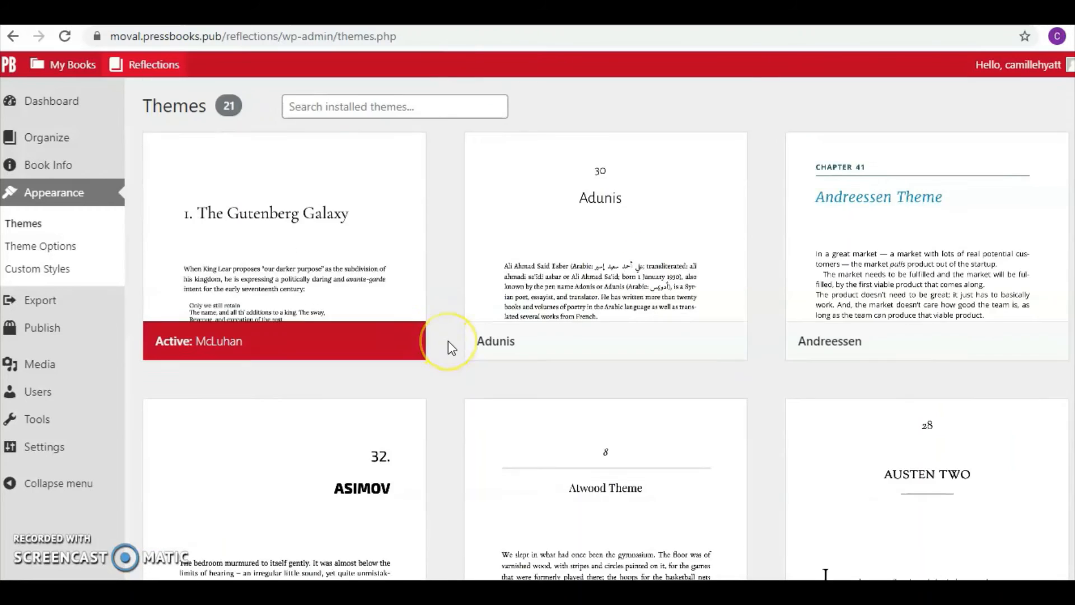
{"action": "scroll", "coordinate": [448, 340], "scroll_direction": "down", "scroll_amount": 1}
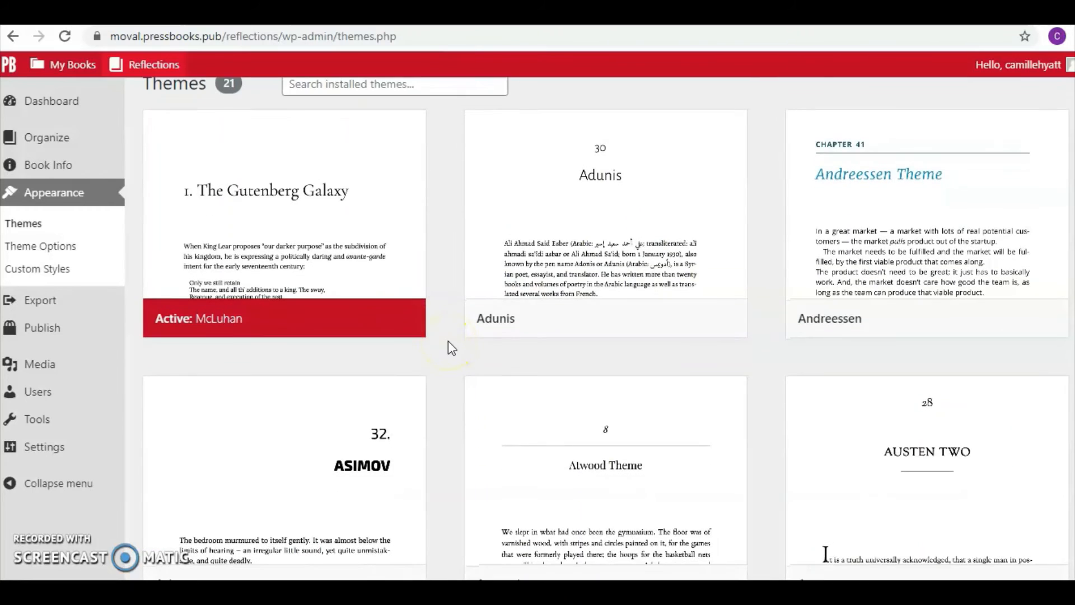
{"action": "scroll", "coordinate": [449, 341], "scroll_direction": "down", "scroll_amount": 5}
{"action": "mouse_move", "coordinate": [950, 220]}
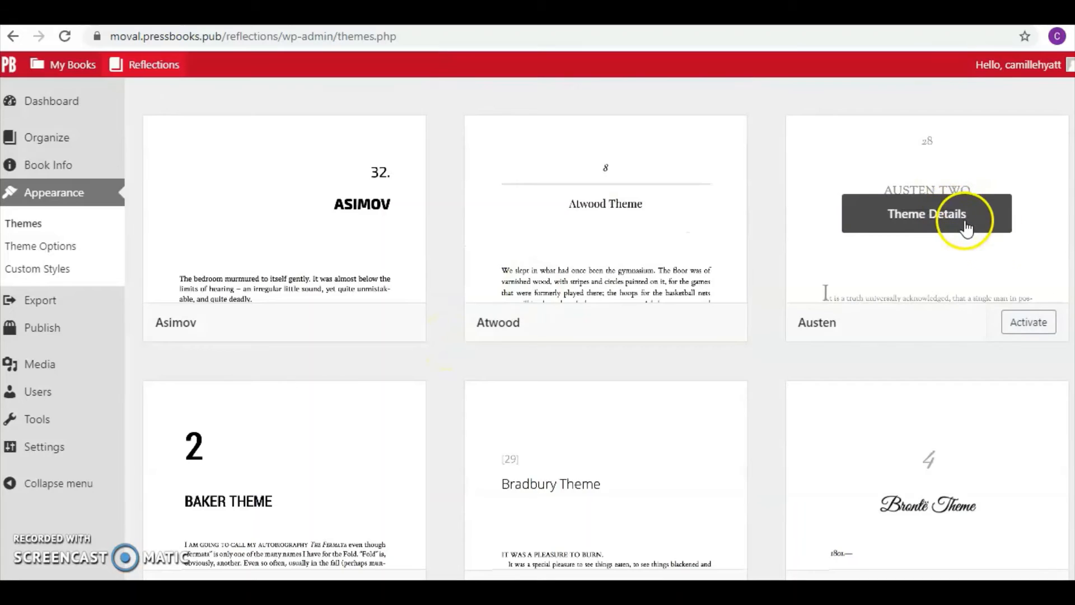
{"action": "left_click", "coordinate": [1030, 325]}
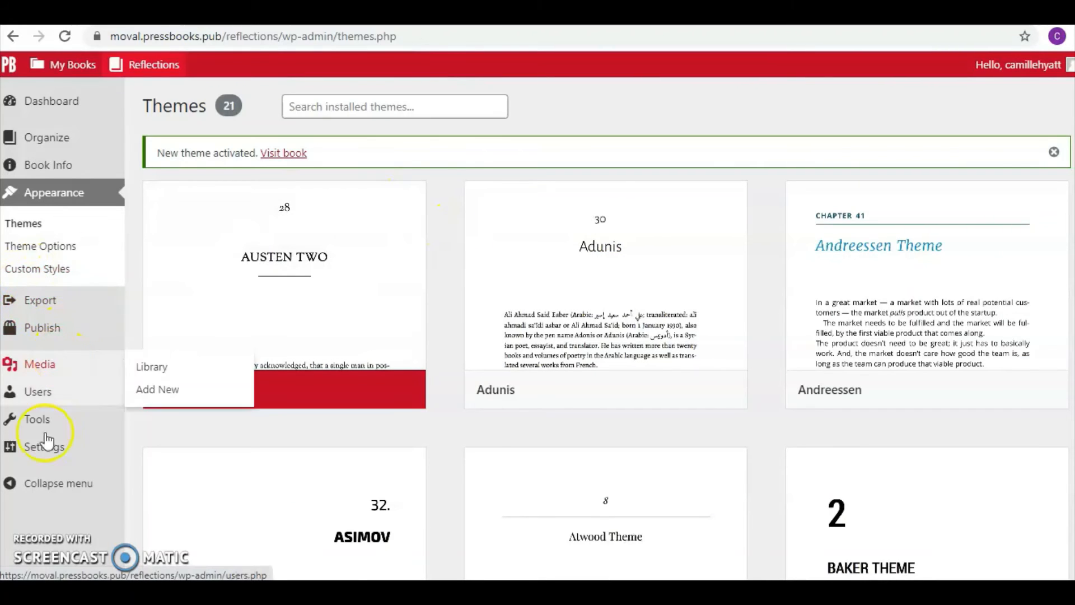
Visit the Reflections book's public page, start reading it and look through the Introduction
{"action": "left_click", "coordinate": [282, 154]}
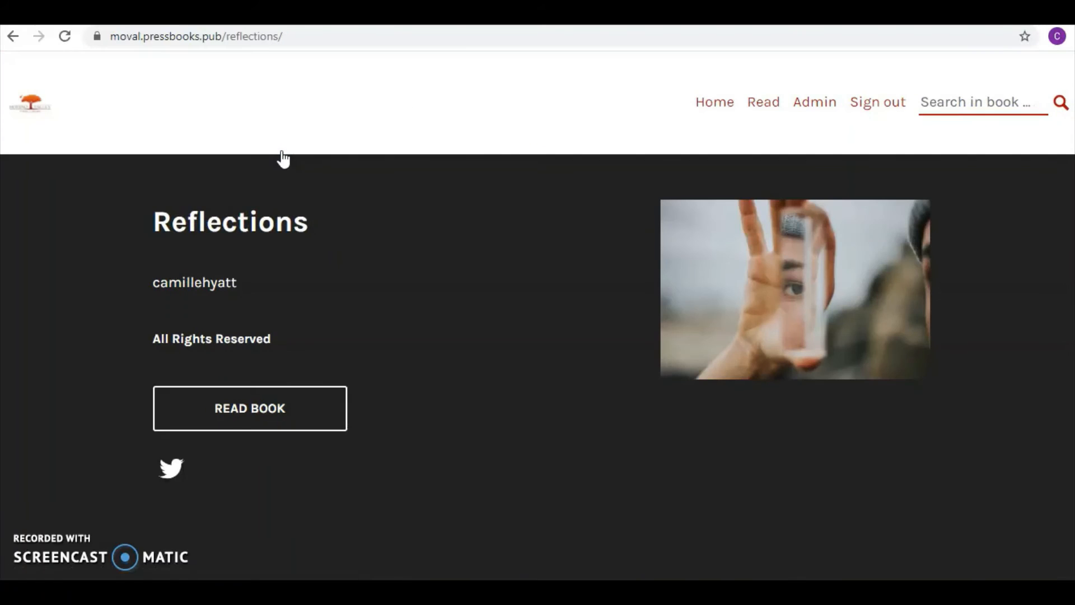
{"action": "scroll", "coordinate": [323, 365], "scroll_direction": "down", "scroll_amount": 1}
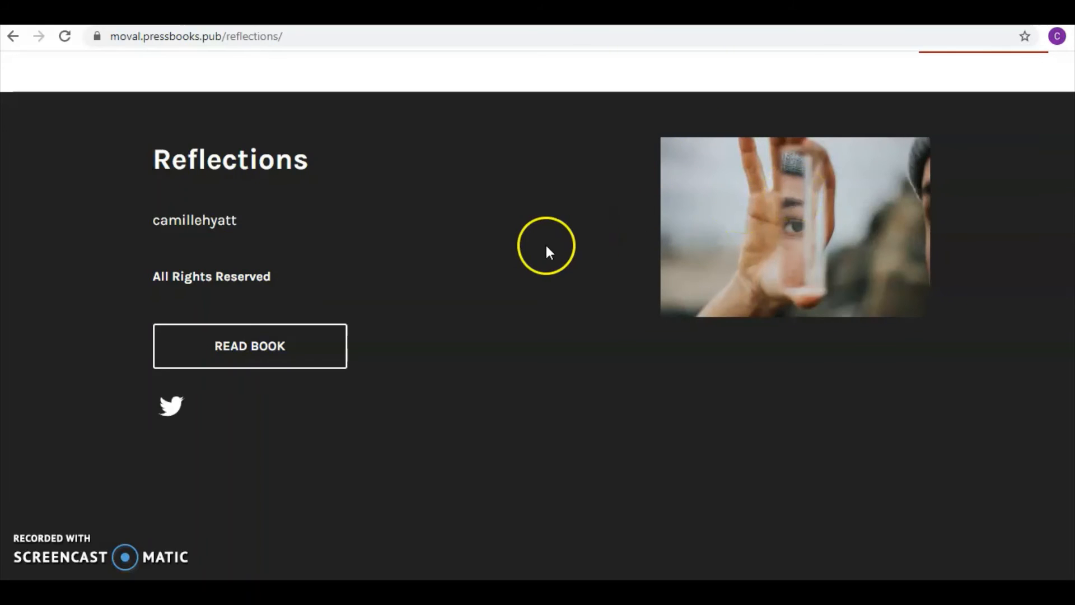
{"action": "left_click", "coordinate": [283, 350]}
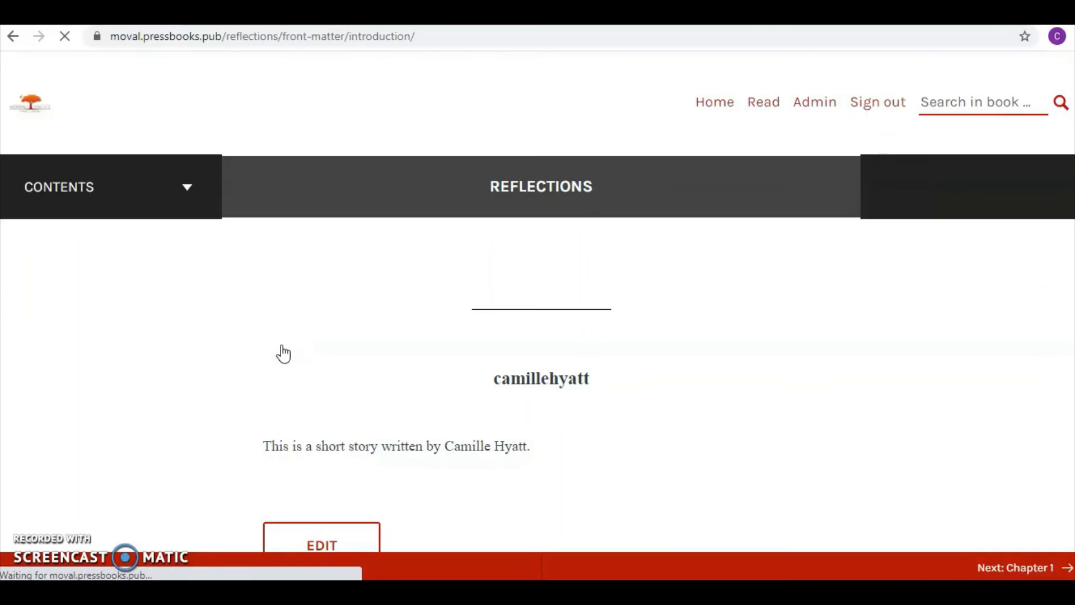
{"action": "left_click", "coordinate": [199, 332]}
{"action": "scroll", "coordinate": [199, 332], "scroll_direction": "down", "scroll_amount": 3}
{"action": "scroll", "coordinate": [199, 331], "scroll_direction": "down", "scroll_amount": 2}
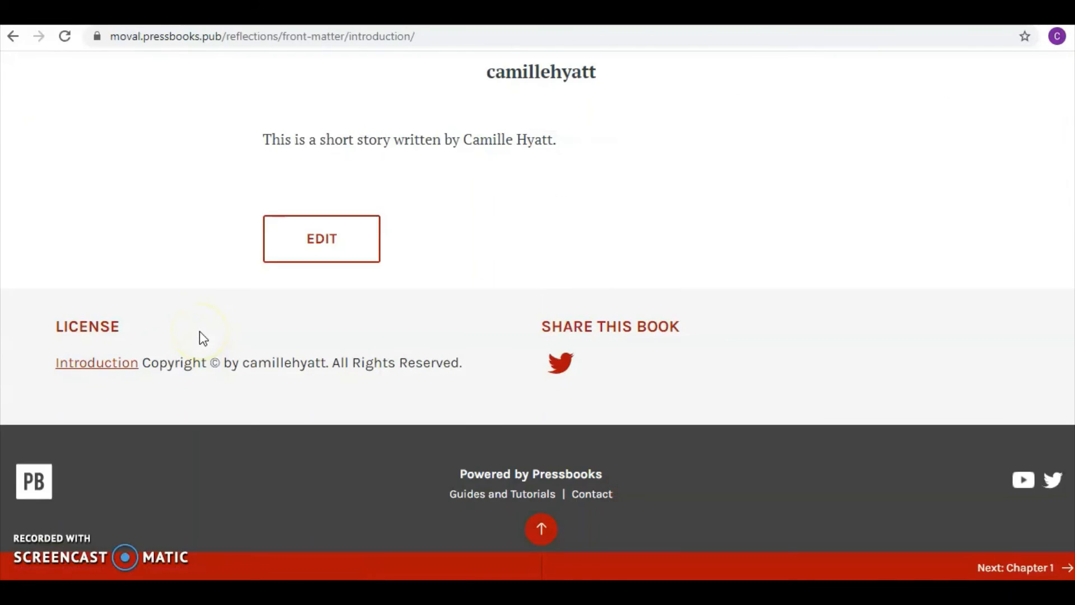
{"action": "scroll", "coordinate": [199, 336], "scroll_direction": "up", "scroll_amount": 5}
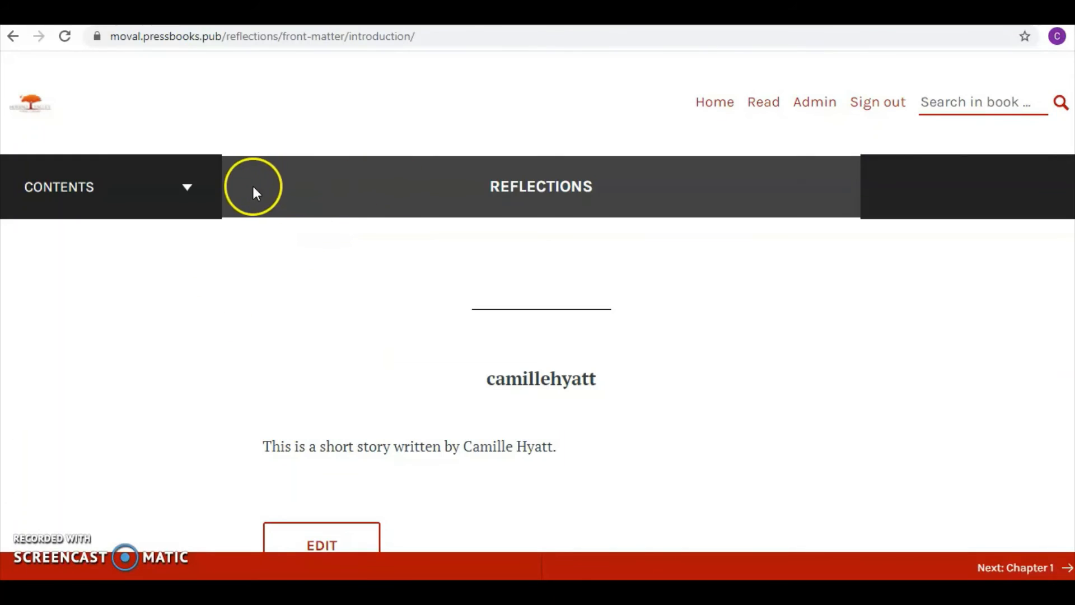
Open the Reflections part from the book's contents and look through the story text
{"action": "left_click", "coordinate": [172, 202]}
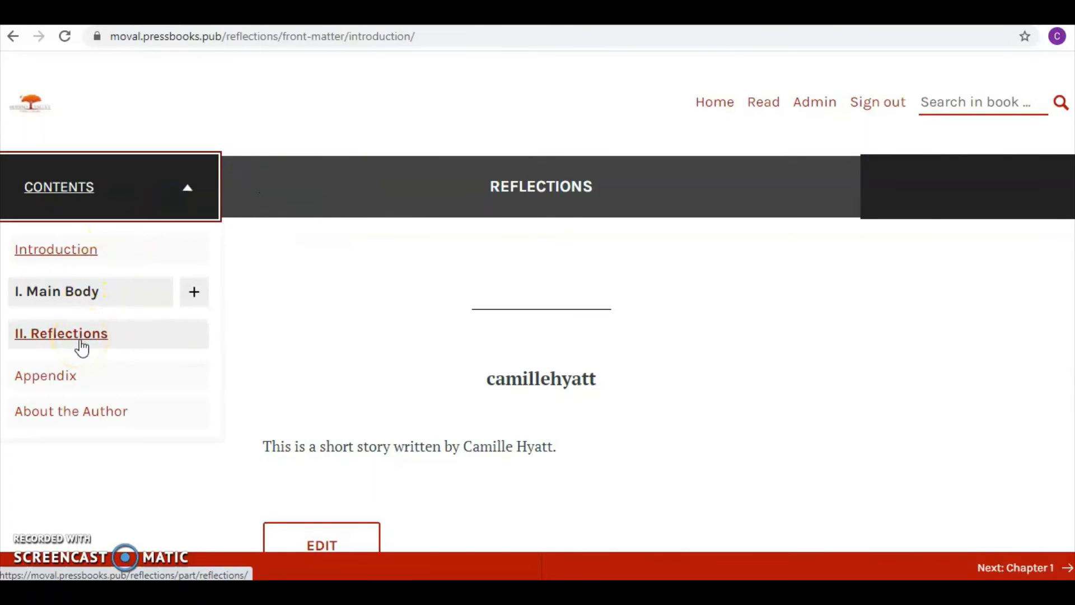
{"action": "left_click", "coordinate": [80, 342]}
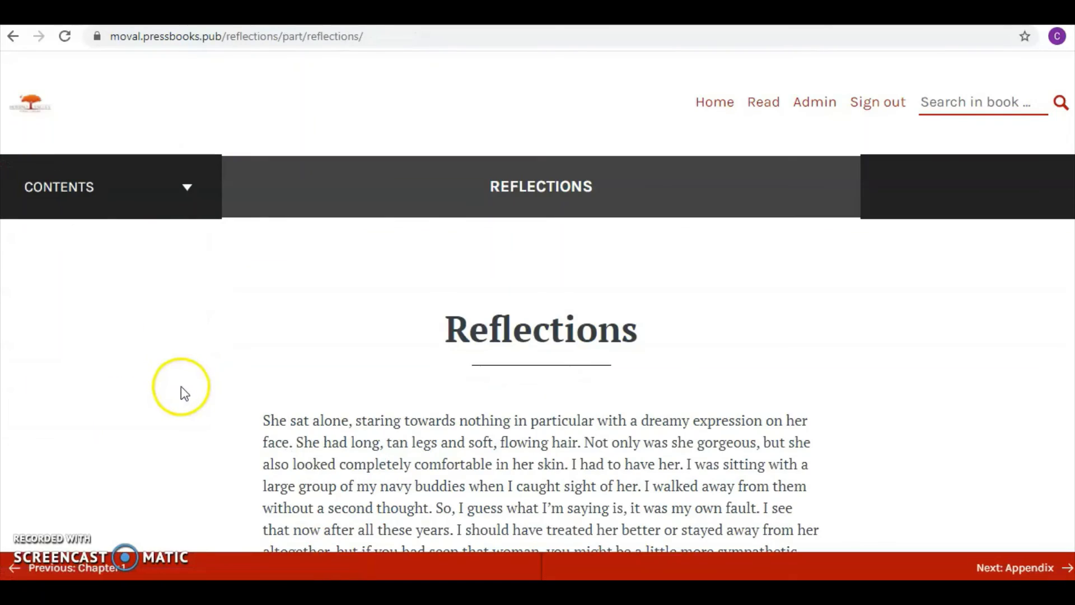
{"action": "scroll", "coordinate": [180, 385], "scroll_direction": "down", "scroll_amount": 13}
{"action": "scroll", "coordinate": [180, 386], "scroll_direction": "up", "scroll_amount": 13}
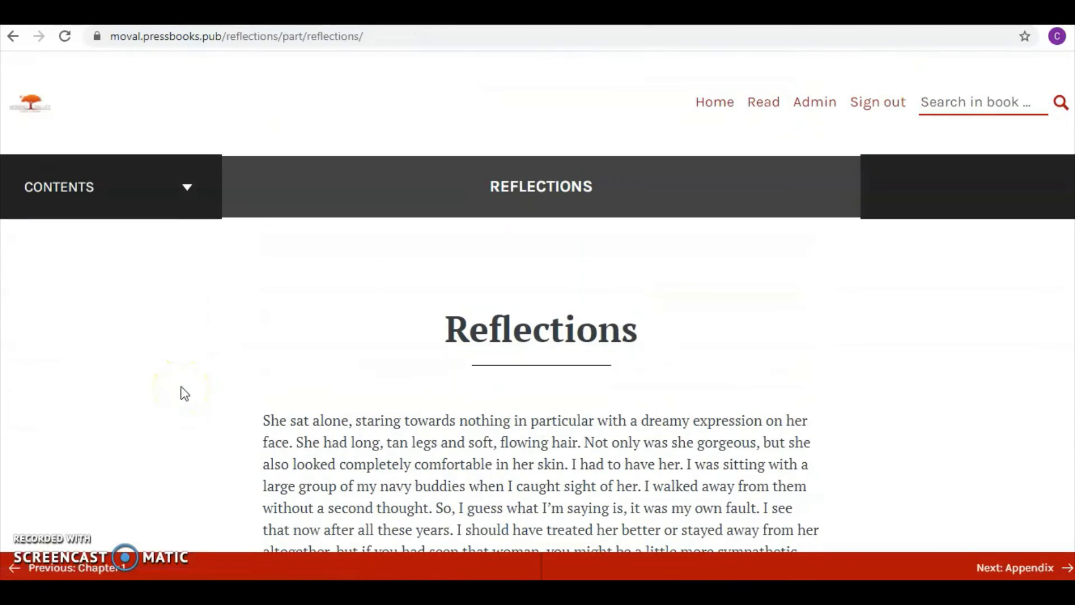
Open the About the Author page from the book's contents and check its text and license section
{"action": "left_click", "coordinate": [188, 186]}
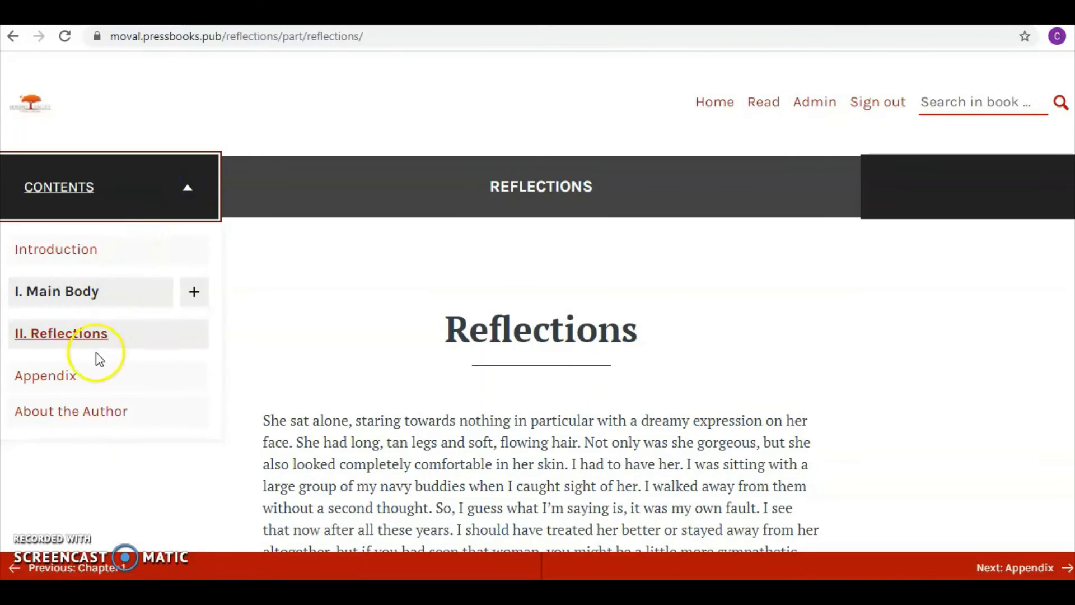
{"action": "left_click", "coordinate": [91, 412]}
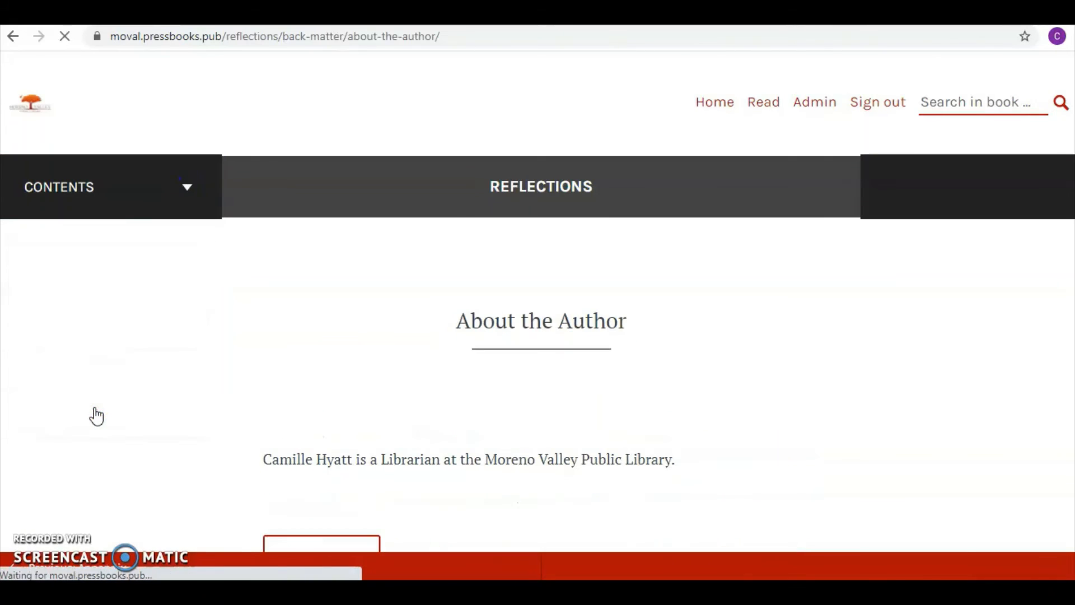
{"action": "scroll", "coordinate": [195, 387], "scroll_direction": "down", "scroll_amount": 5}
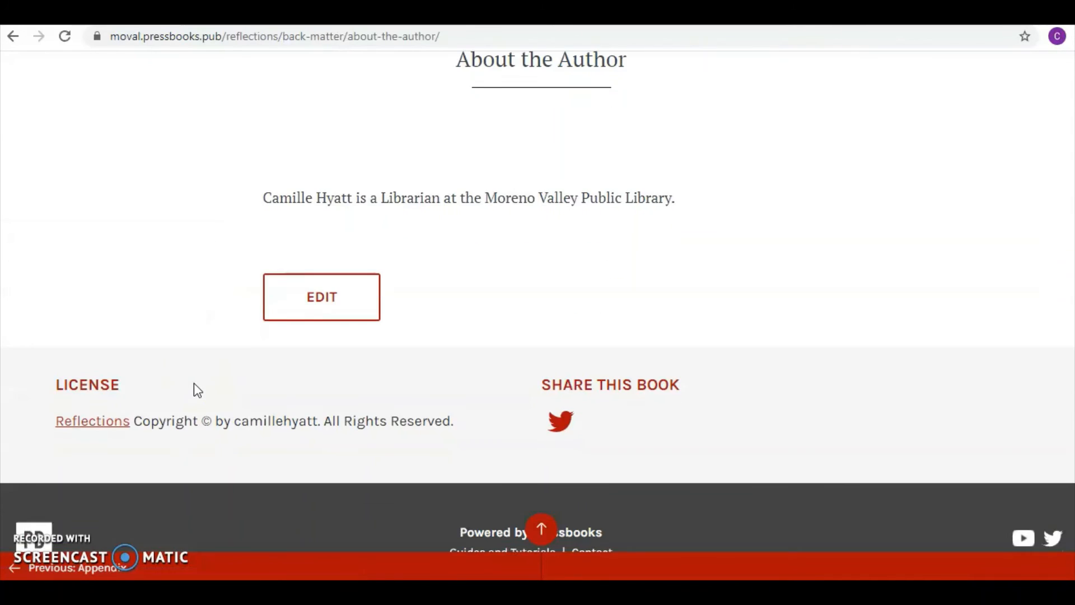
{"action": "scroll", "coordinate": [197, 391], "scroll_direction": "up", "scroll_amount": 5}
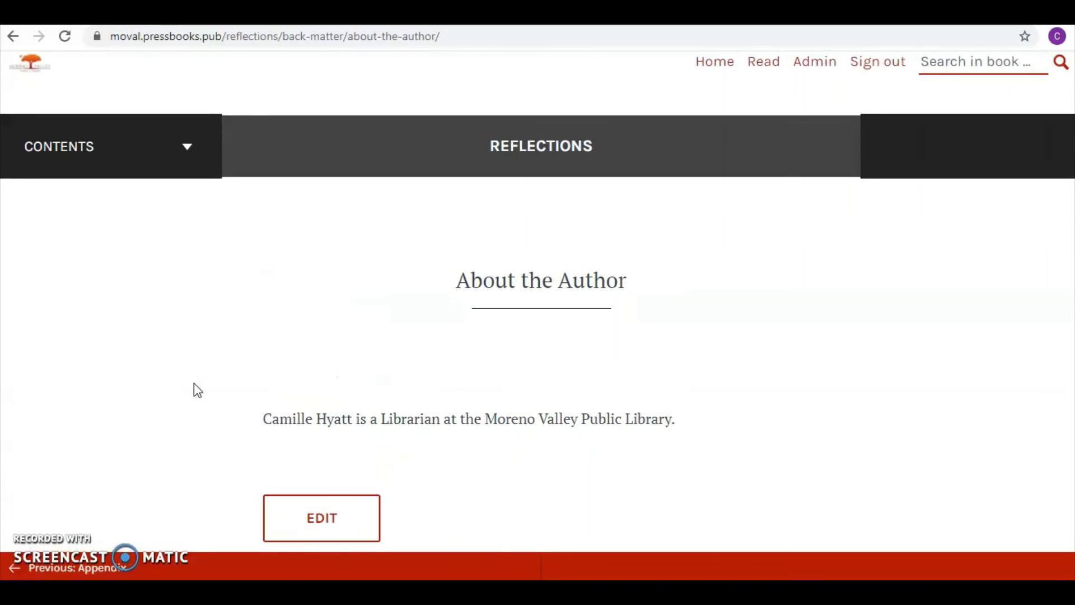
{"action": "scroll", "coordinate": [198, 390], "scroll_direction": "down", "scroll_amount": 1}
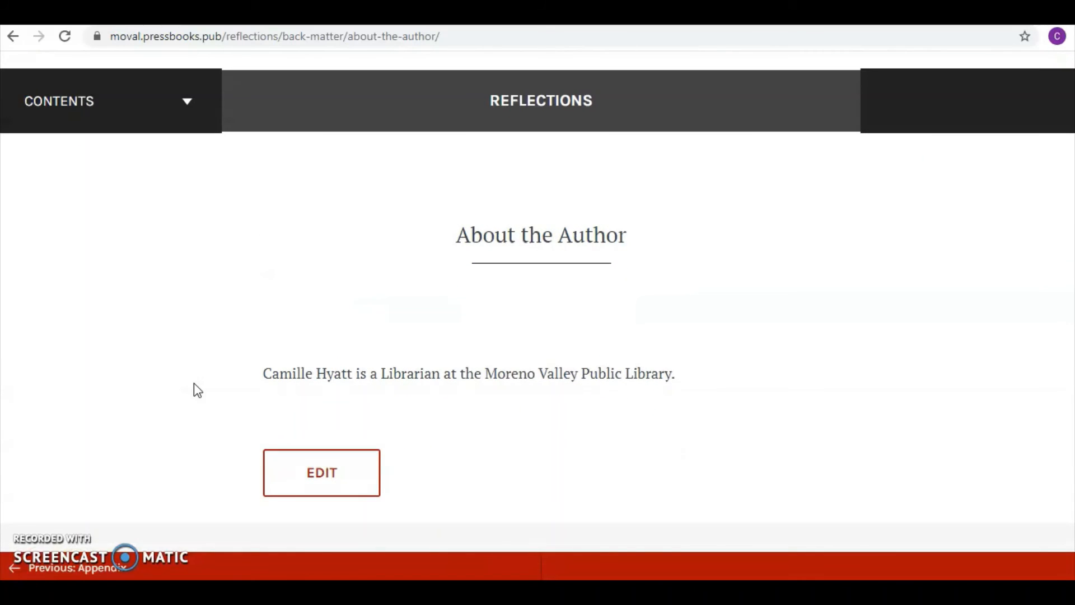
{"action": "scroll", "coordinate": [194, 383], "scroll_direction": "down", "scroll_amount": 4}
{"action": "scroll", "coordinate": [194, 383], "scroll_direction": "up", "scroll_amount": 4}
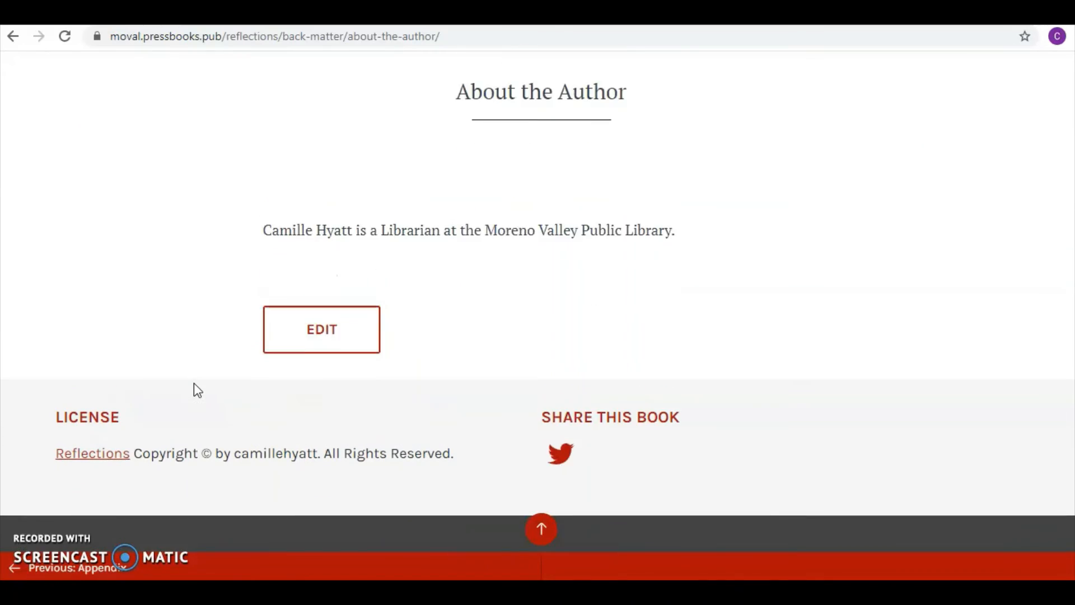
{"action": "scroll", "coordinate": [194, 383], "scroll_direction": "up", "scroll_amount": 1}
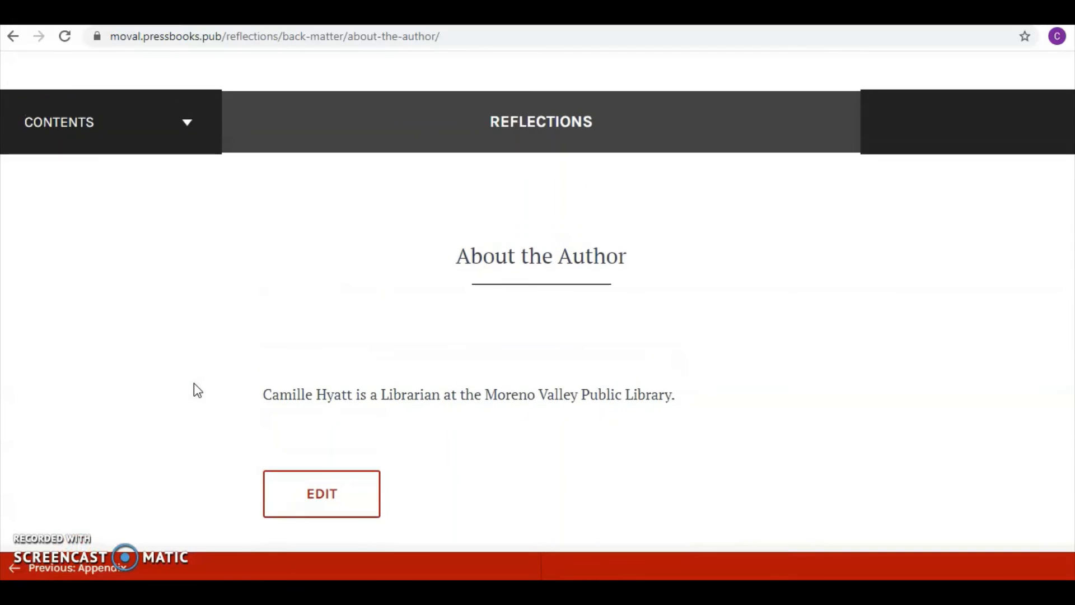
{"action": "scroll", "coordinate": [194, 383], "scroll_direction": "down", "scroll_amount": 1}
{"action": "scroll", "coordinate": [194, 384], "scroll_direction": "up", "scroll_amount": 1}
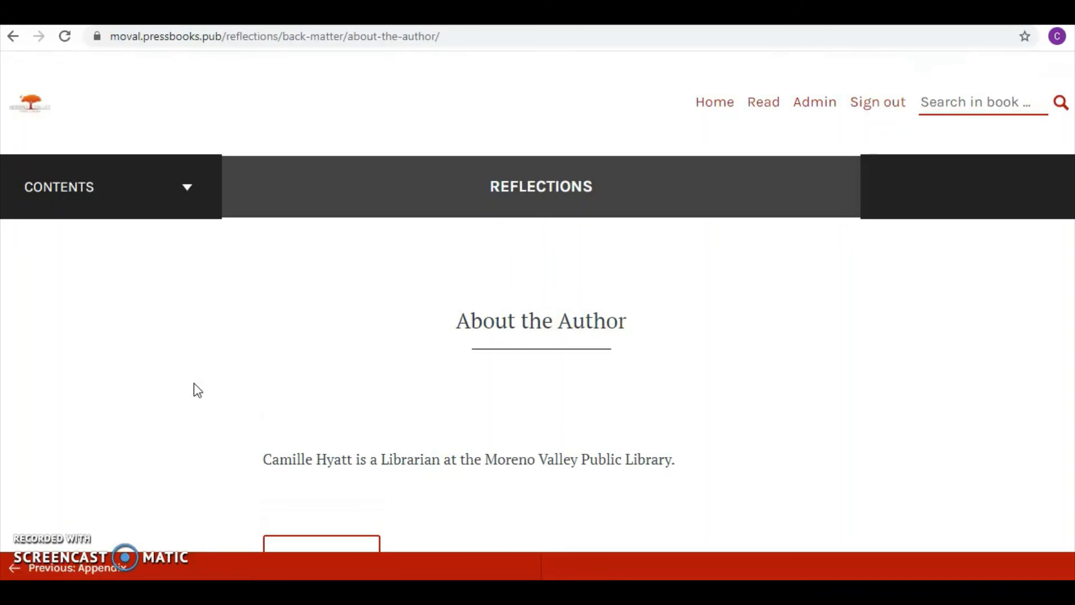
{"action": "scroll", "coordinate": [194, 384], "scroll_direction": "down", "scroll_amount": 1}
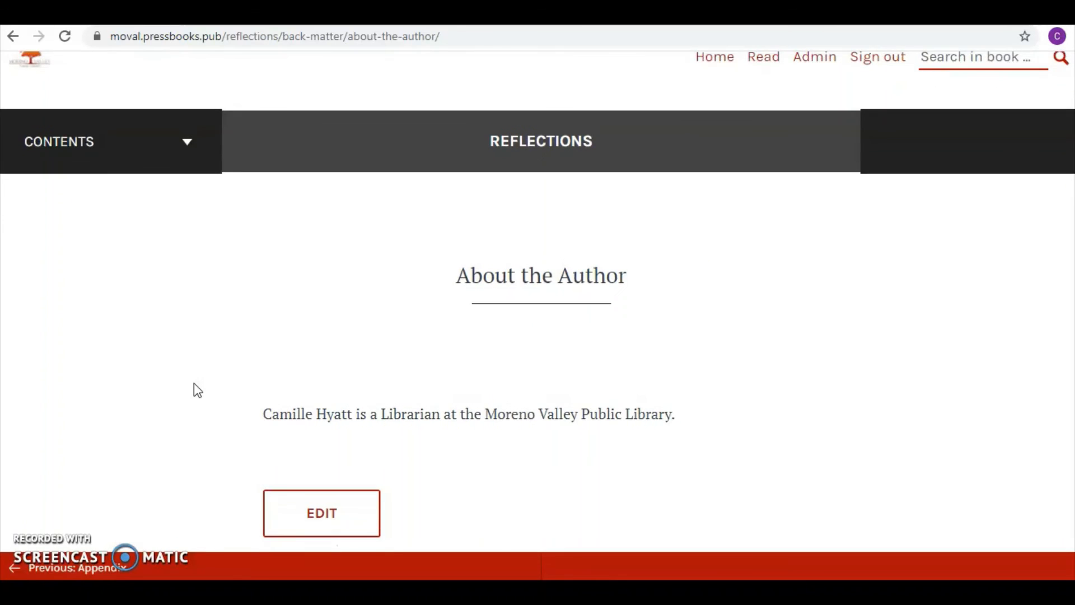
{"action": "scroll", "coordinate": [193, 384], "scroll_direction": "down", "scroll_amount": 1}
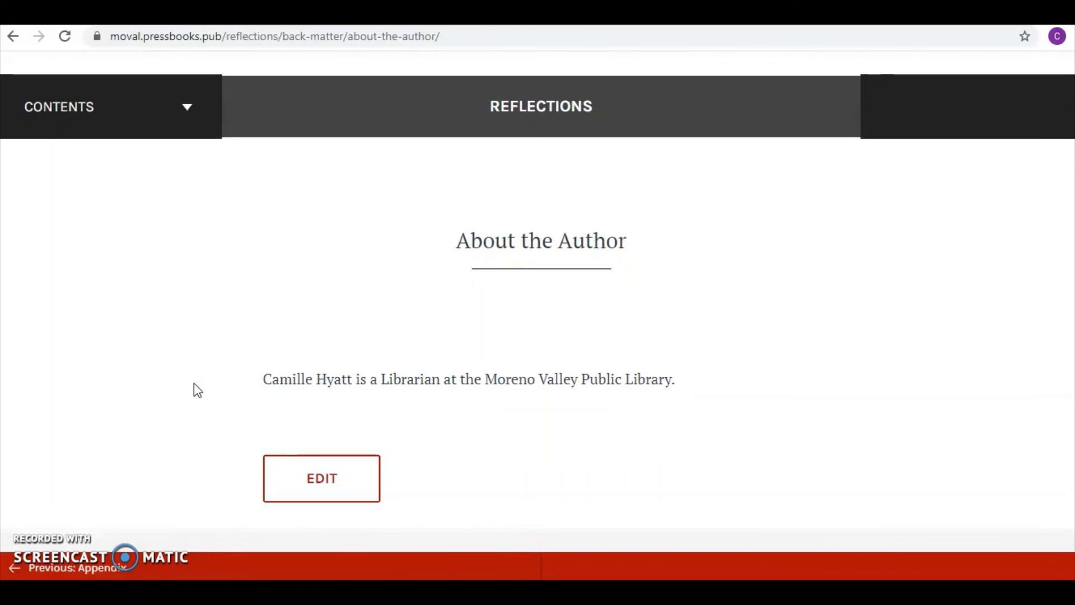
{"action": "scroll", "coordinate": [193, 384], "scroll_direction": "up", "scroll_amount": 1}
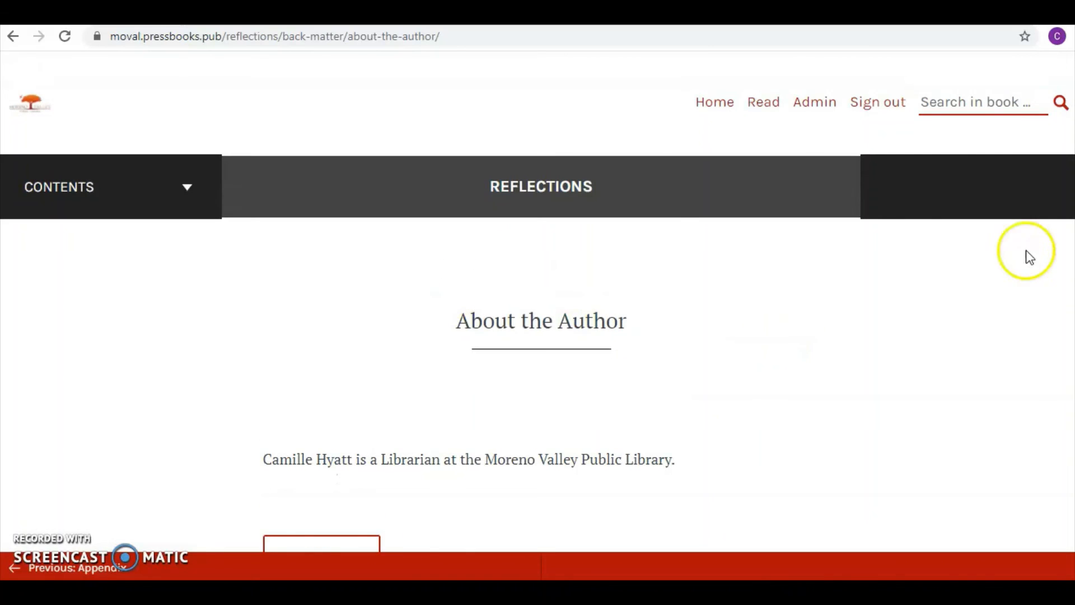
Leave the book view, go to the My Catalog page and set Reflections to show in the catalog
{"action": "left_click", "coordinate": [723, 107]}
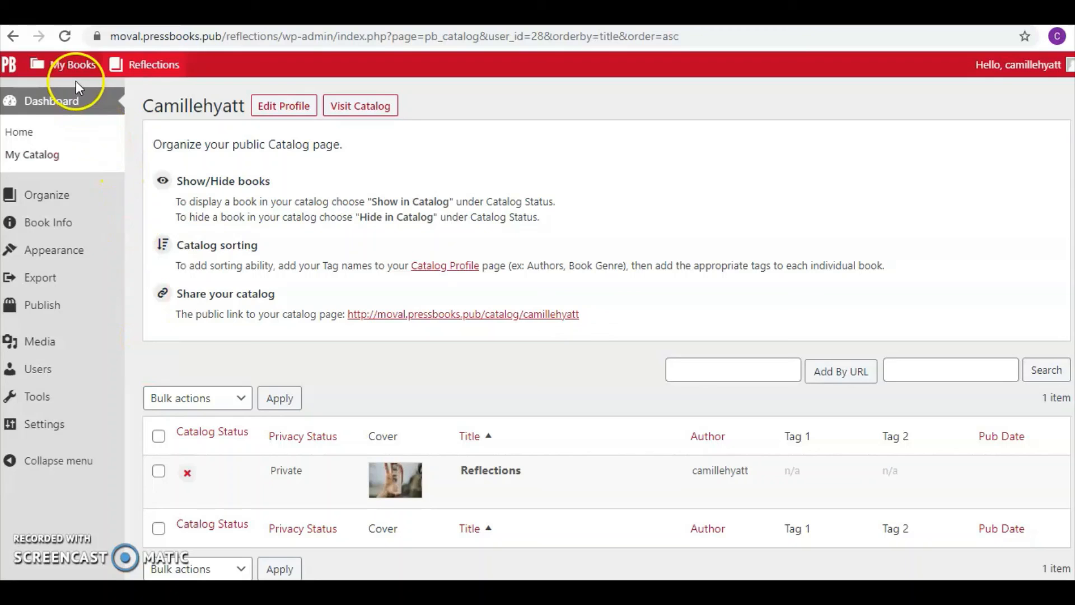
{"action": "left_click", "coordinate": [75, 81]}
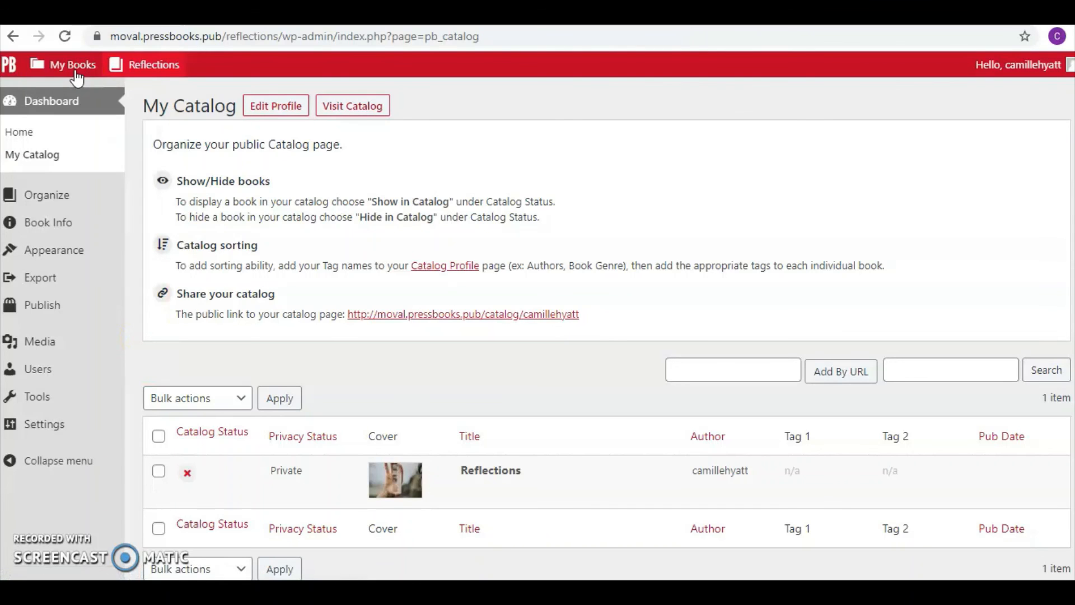
{"action": "scroll", "coordinate": [135, 289], "scroll_direction": "down", "scroll_amount": 1}
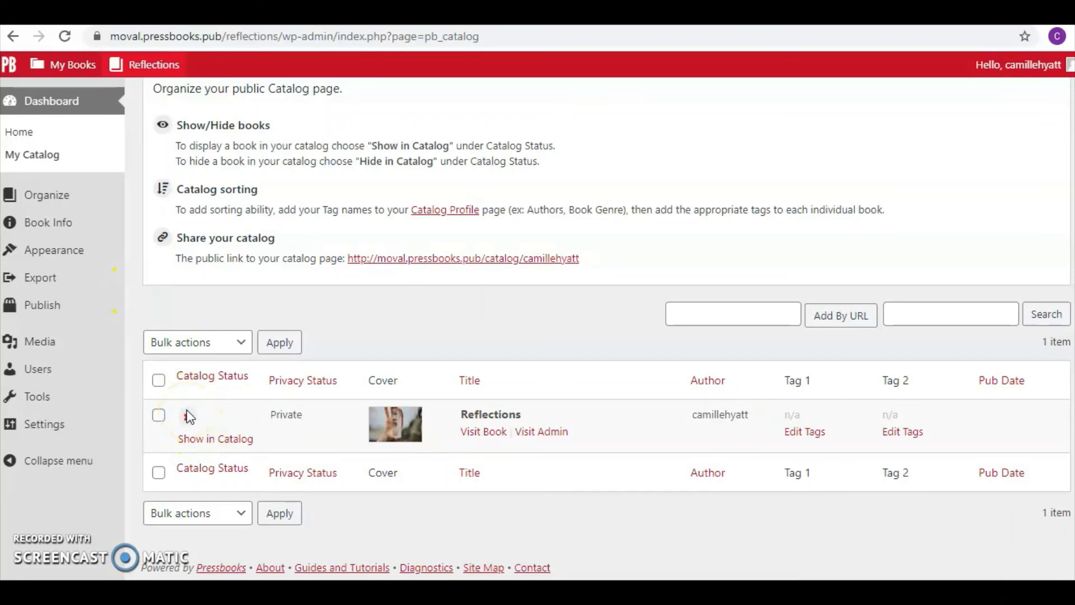
{"action": "left_click", "coordinate": [210, 446]}
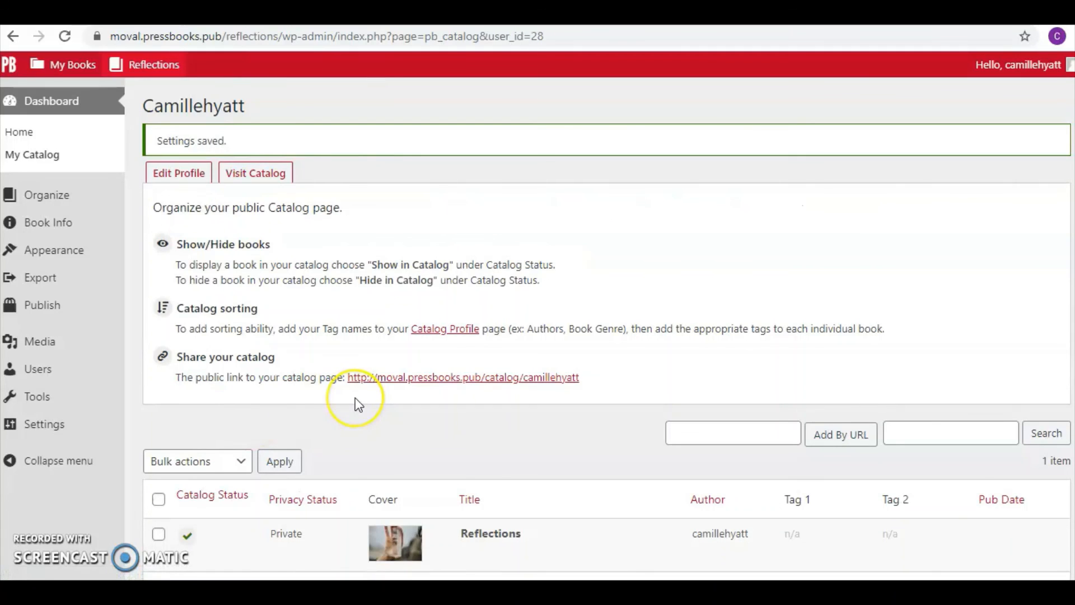
Visit the public catalog, open Reflections from it, and return to examine the book's entry in the catalog list
{"action": "left_click", "coordinate": [247, 181]}
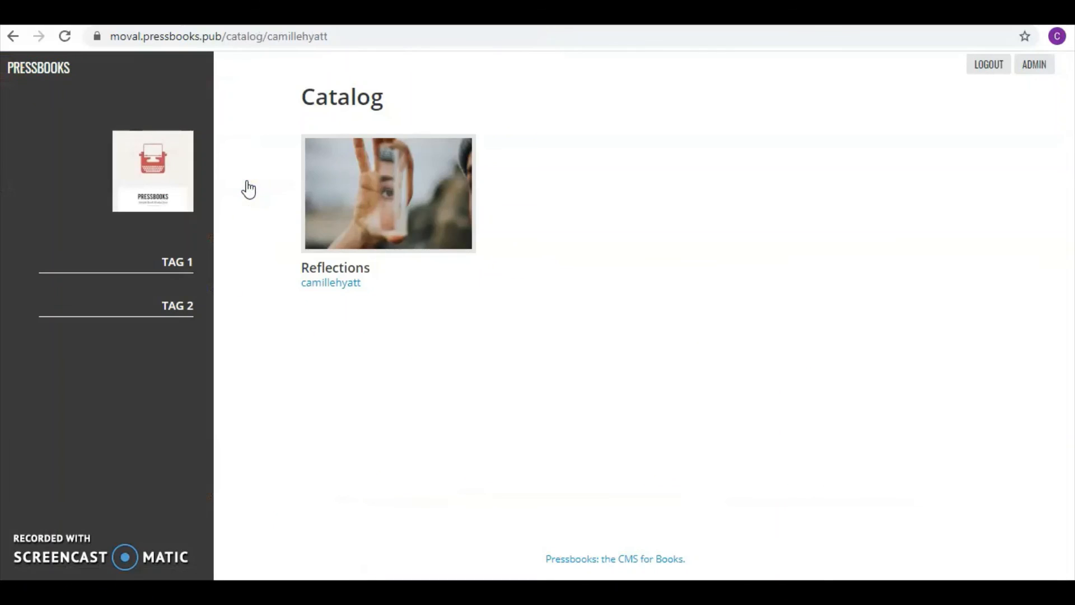
{"action": "left_click", "coordinate": [368, 171]}
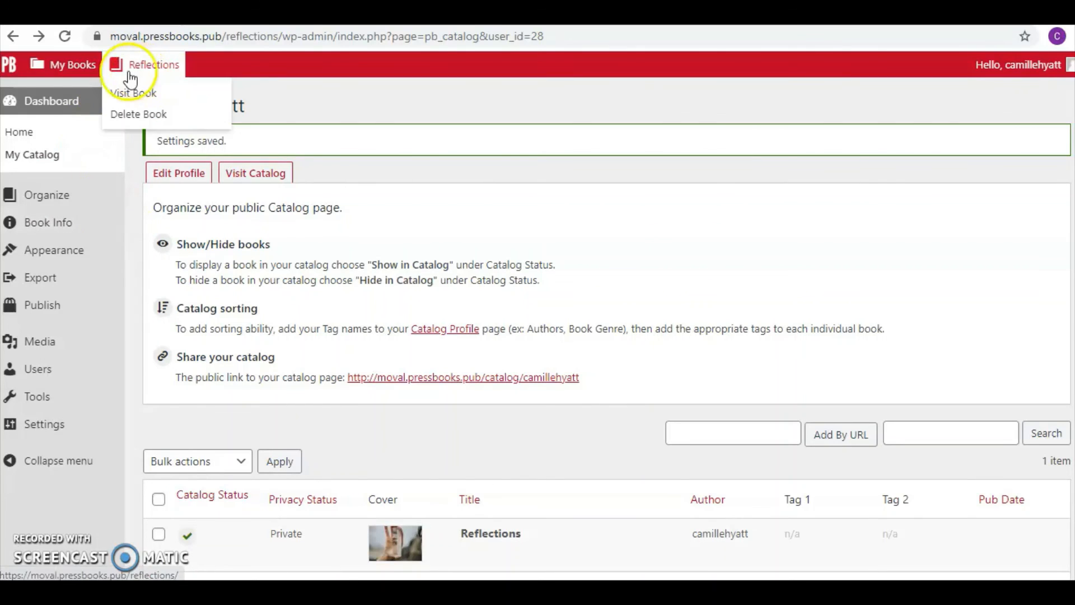
{"action": "mouse_move", "coordinate": [74, 79]}
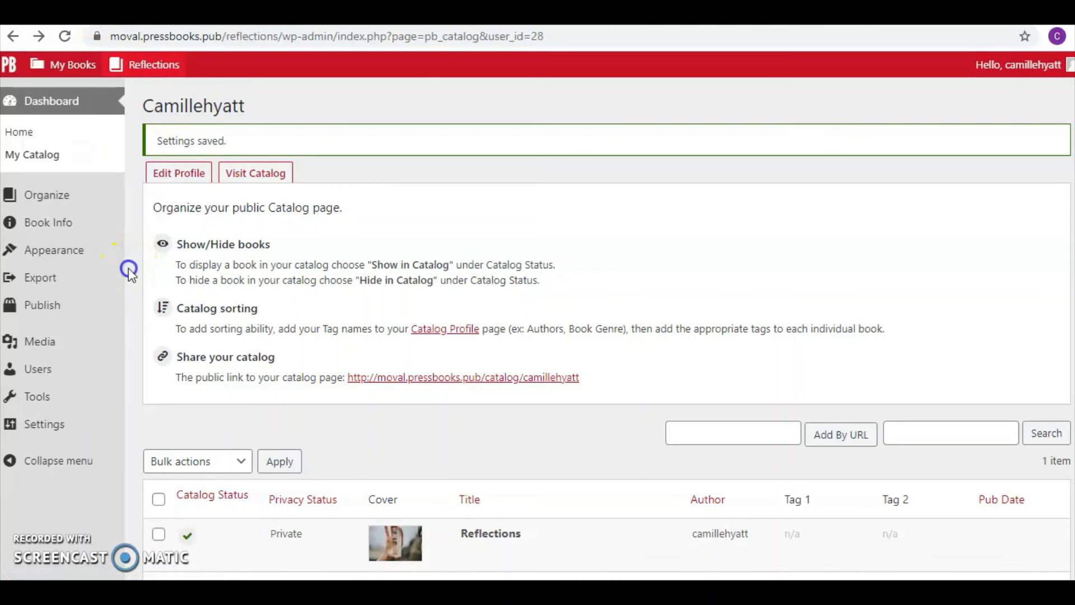
{"action": "scroll", "coordinate": [129, 268], "scroll_direction": "down", "scroll_amount": 1}
{"action": "scroll", "coordinate": [128, 268], "scroll_direction": "down", "scroll_amount": 1}
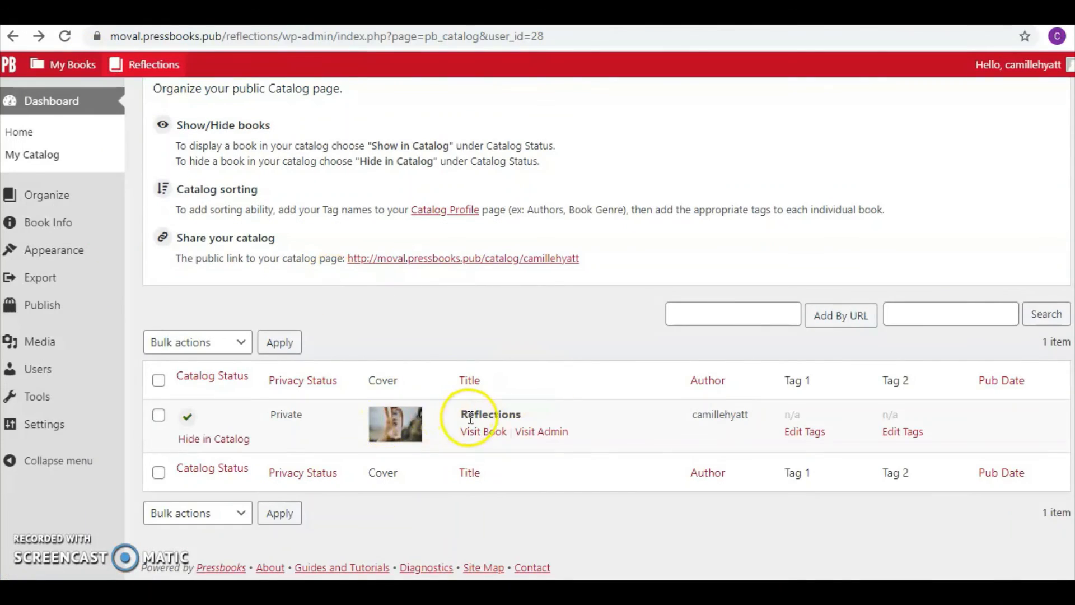
{"action": "mouse_move", "coordinate": [776, 449]}
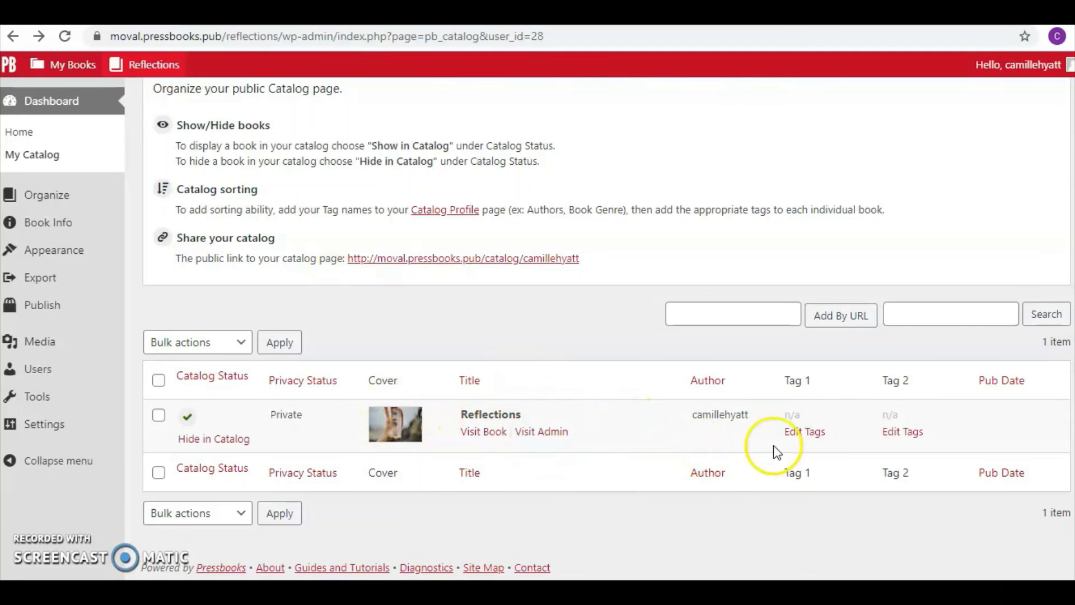